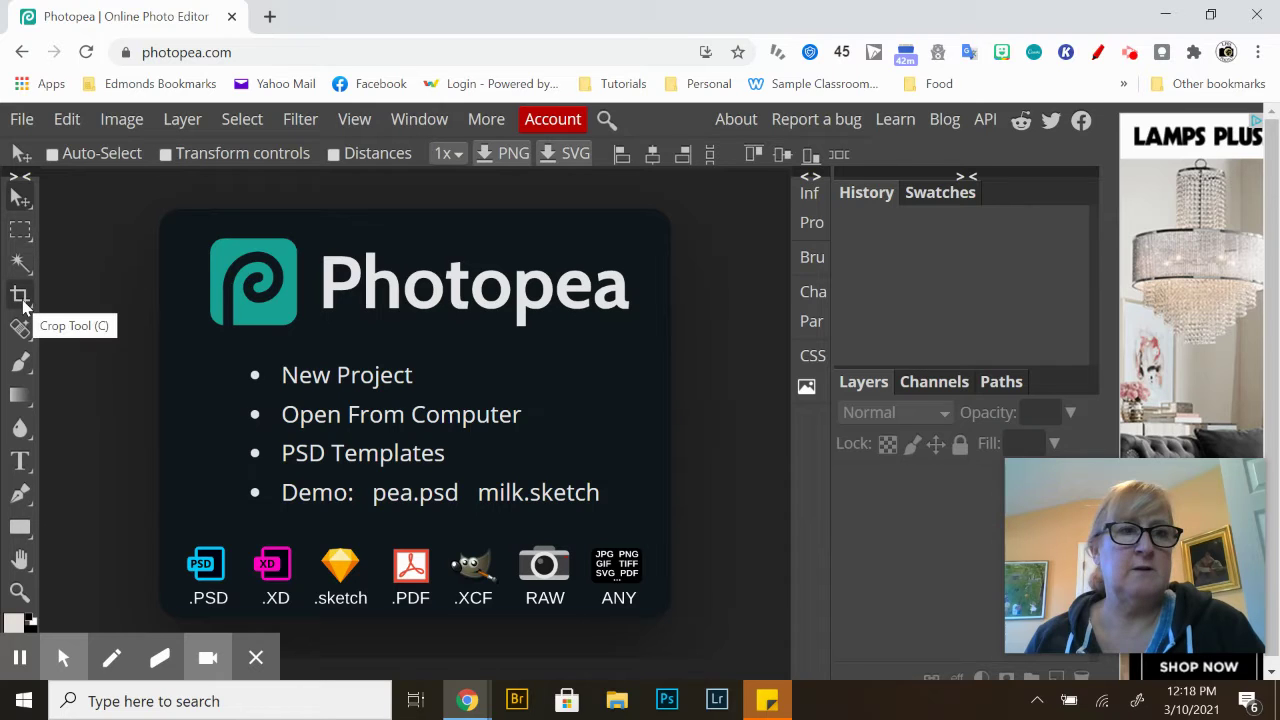
Switch the selection tool in the left toolbar to the Magic Wand (W)
right_click(21, 265)
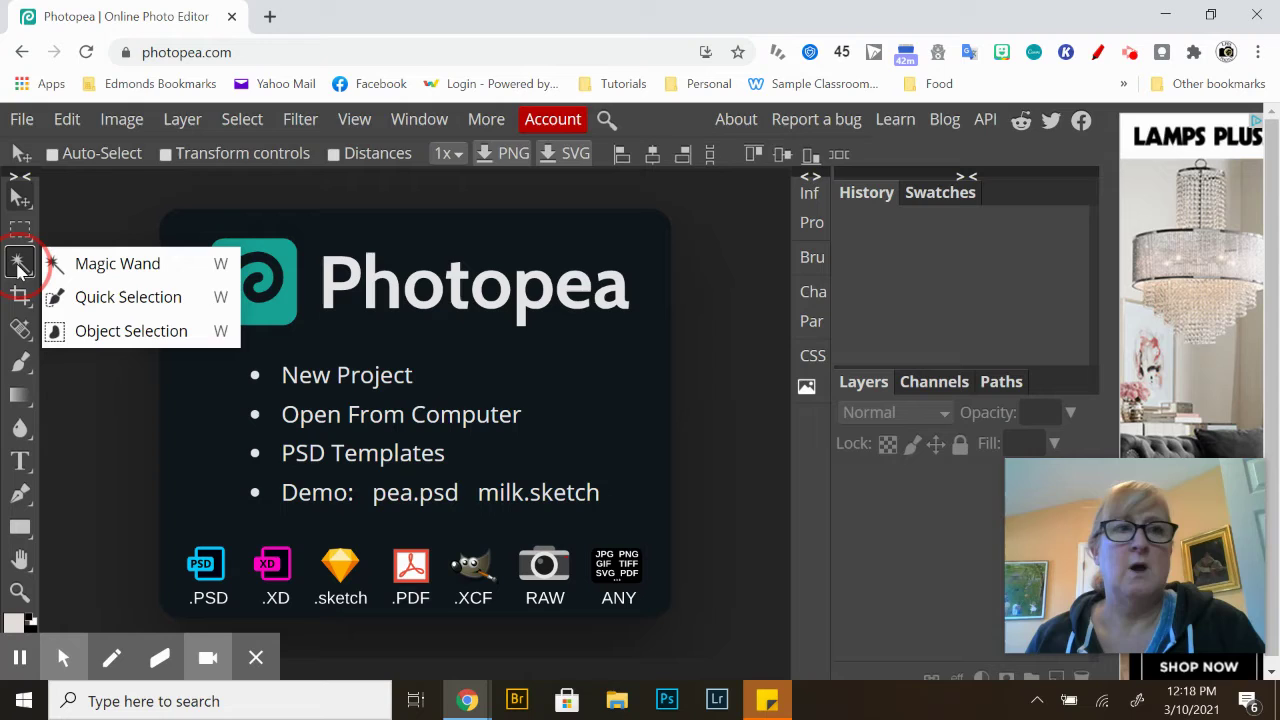
click(20, 265)
click(67, 214)
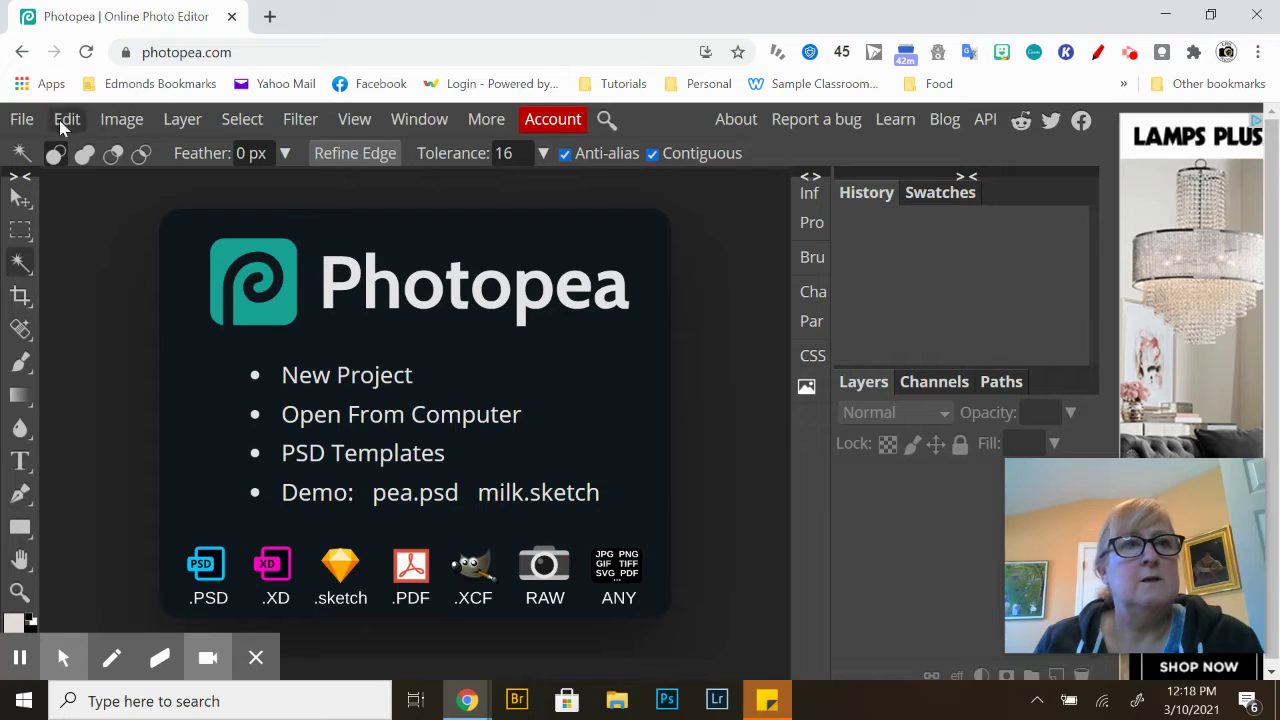
Open the castle photo DSC_0153 from the Intro to Adobe Practice Photos folder
click(24, 123)
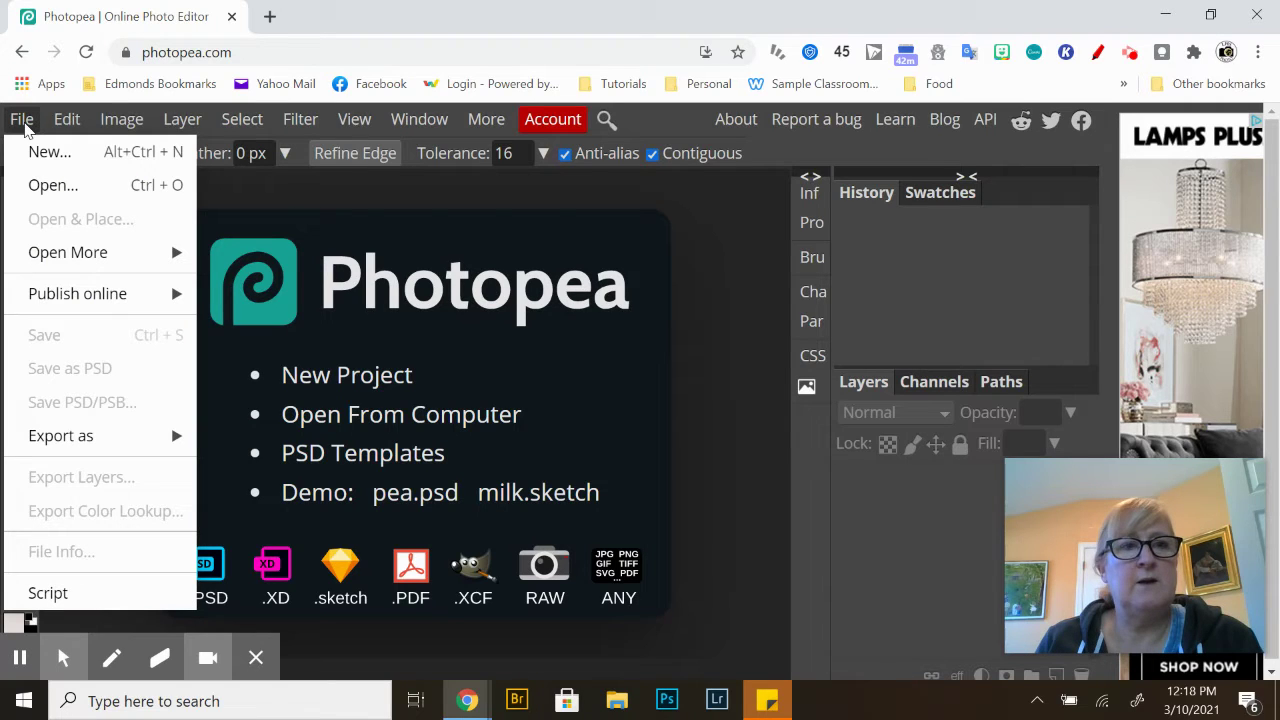
click(40, 183)
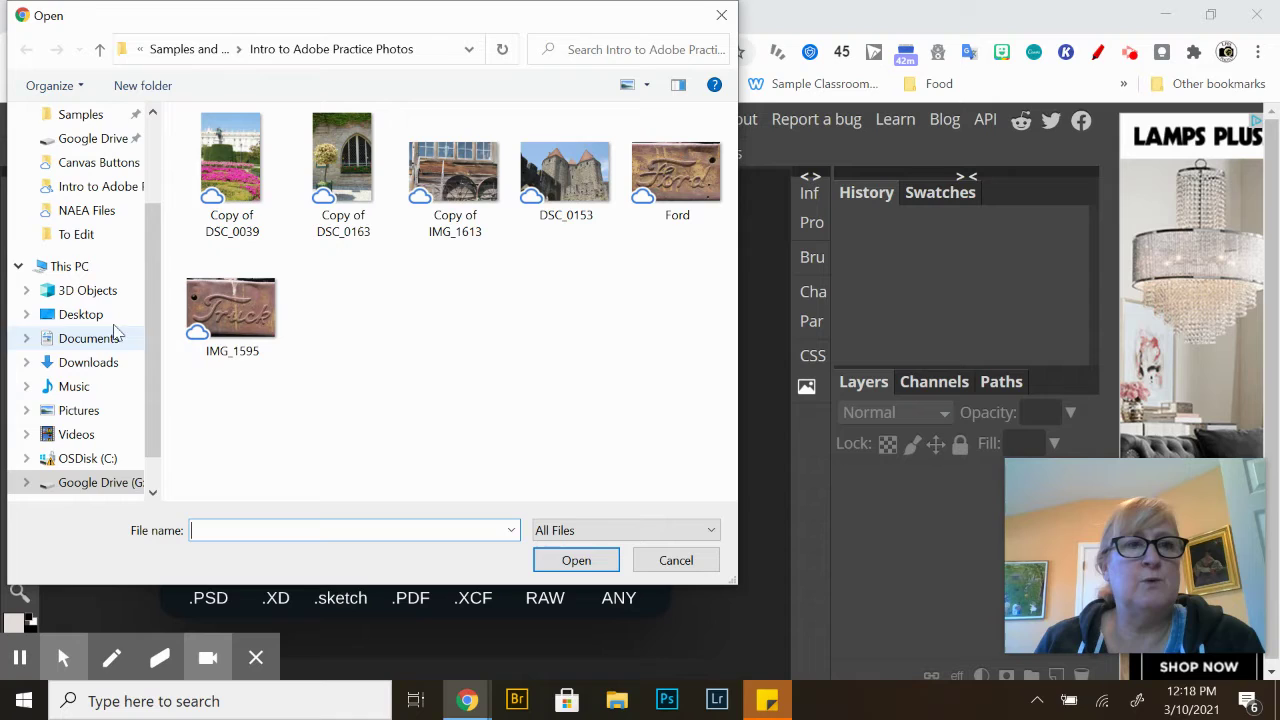
scroll(110, 330, down, 1)
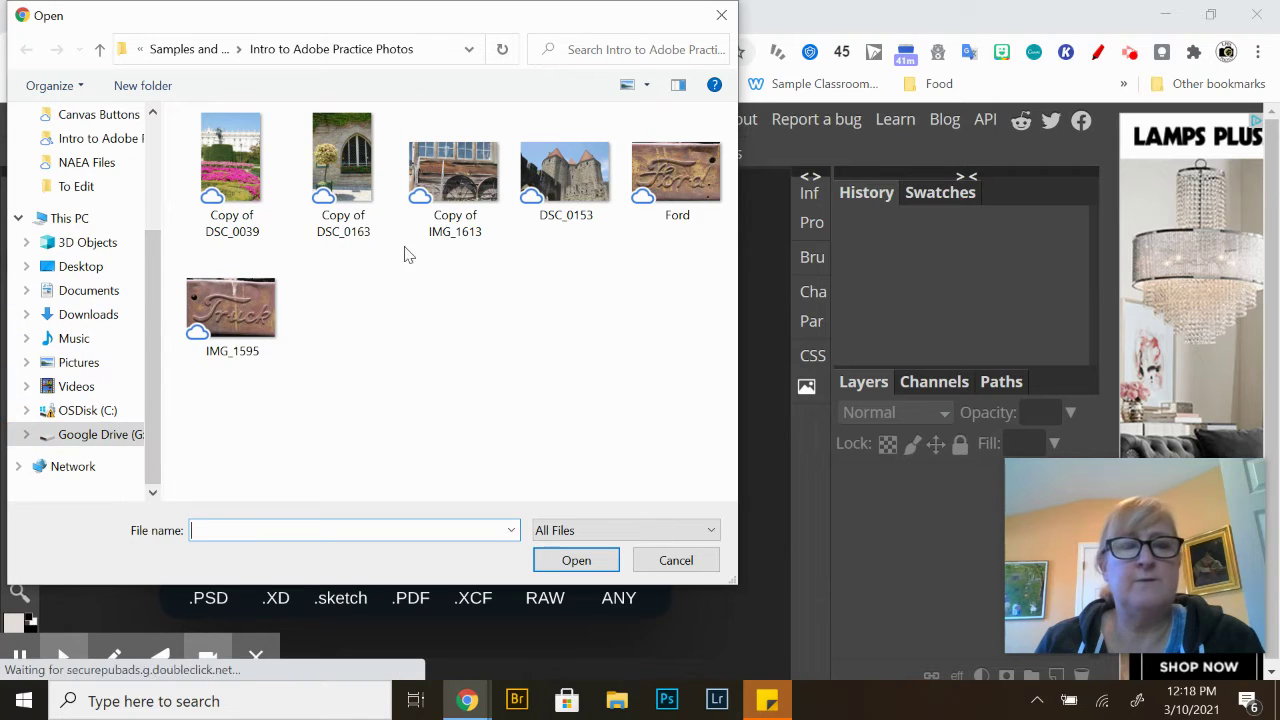
click(585, 160)
click(585, 559)
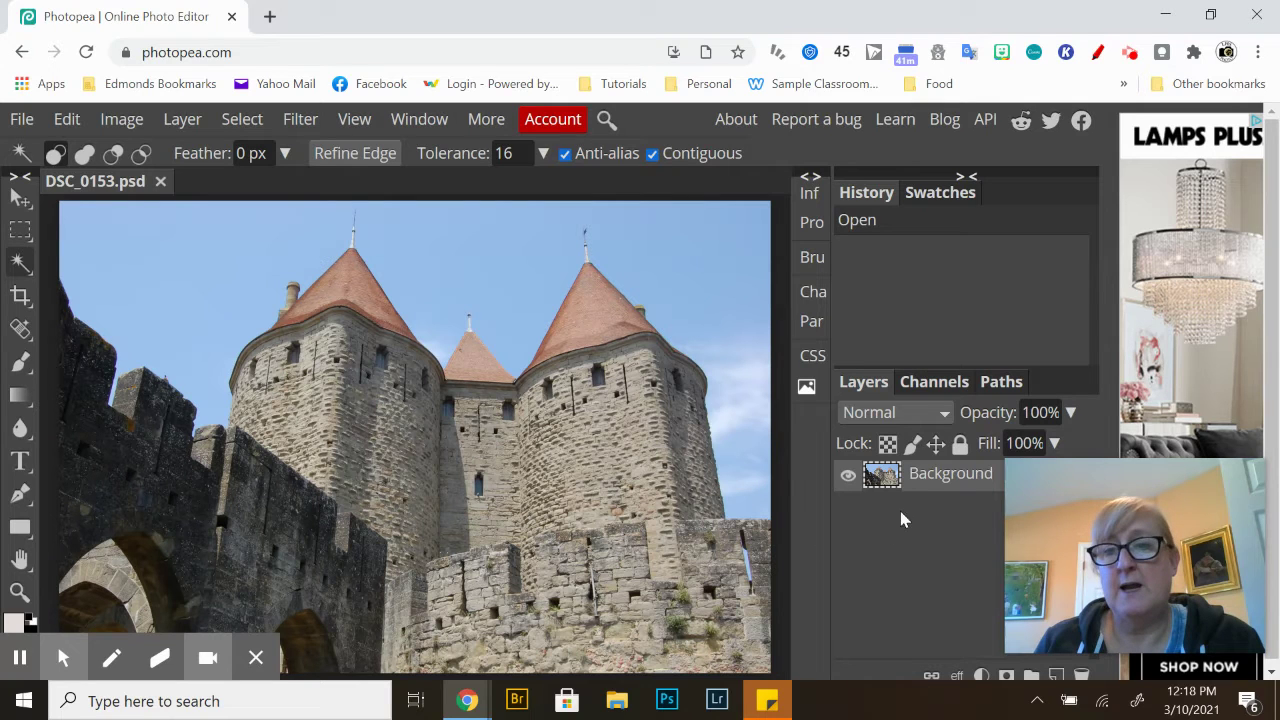
Duplicate the Background layer to create a 'Background copy' layer above it
right_click(942, 478)
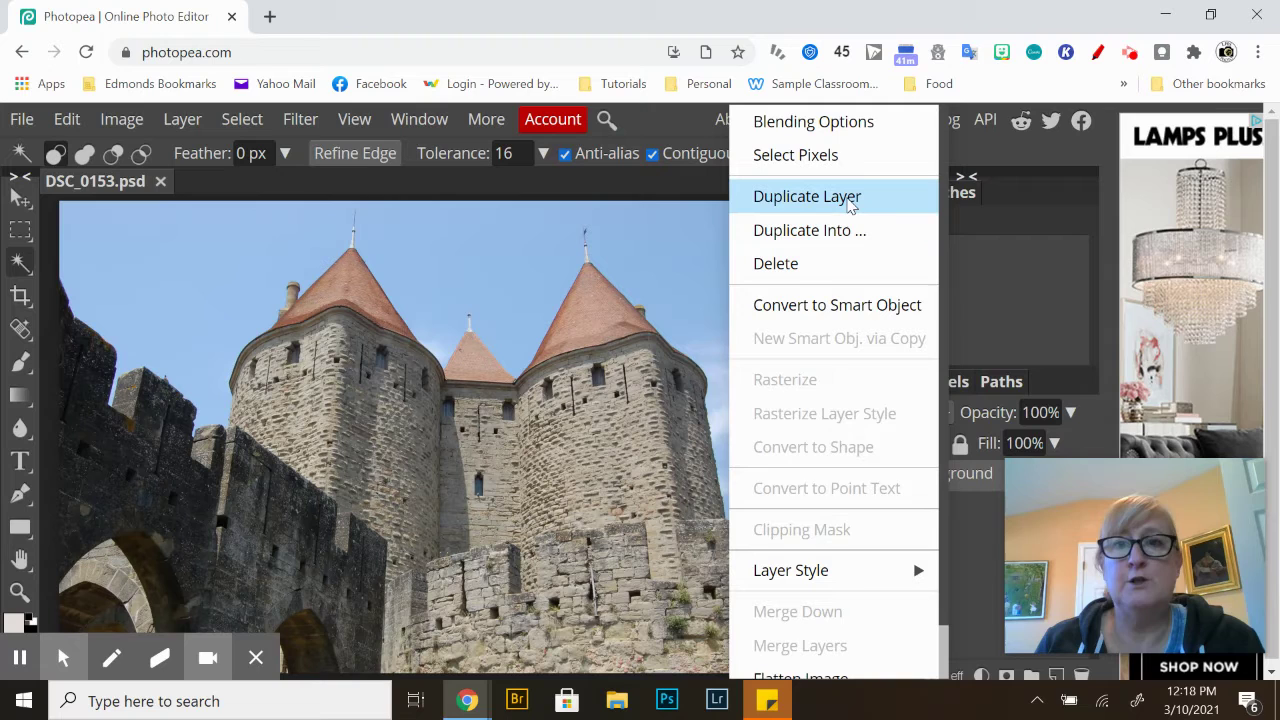
click(850, 202)
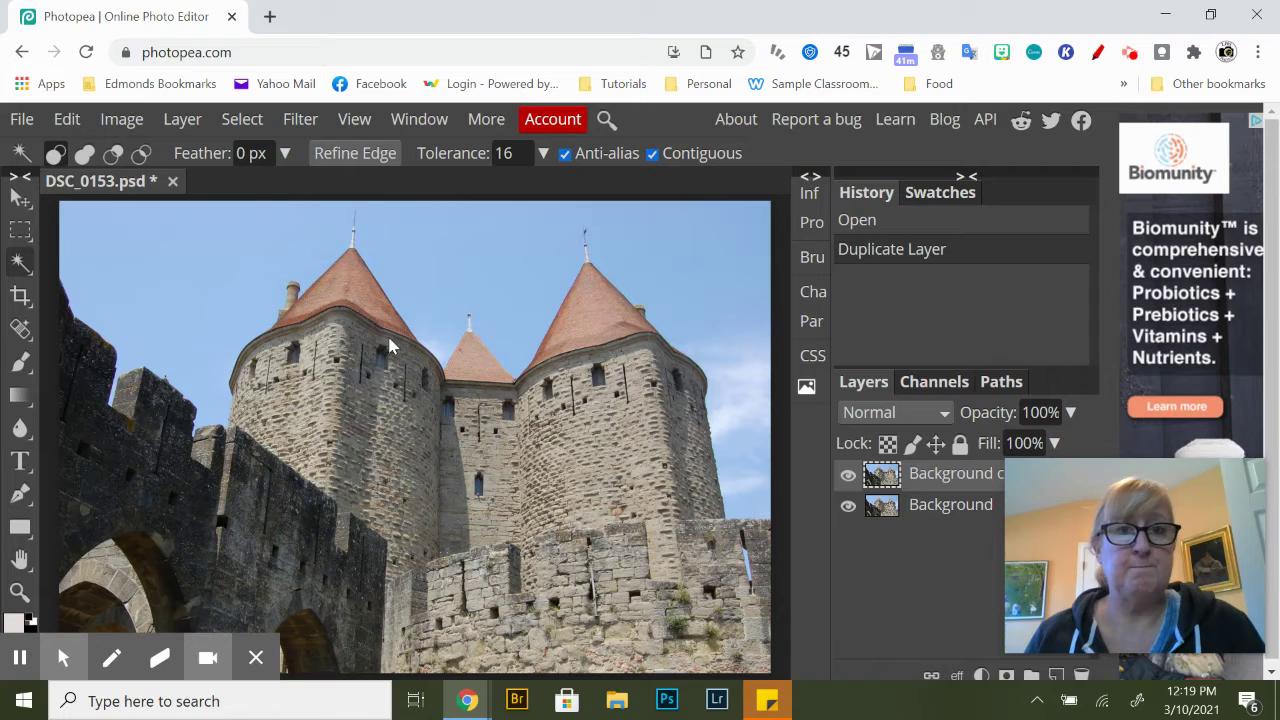
Set Exposure to -0.200, offset 0.000 and gamma 0.952 on the castle layer
click(124, 121)
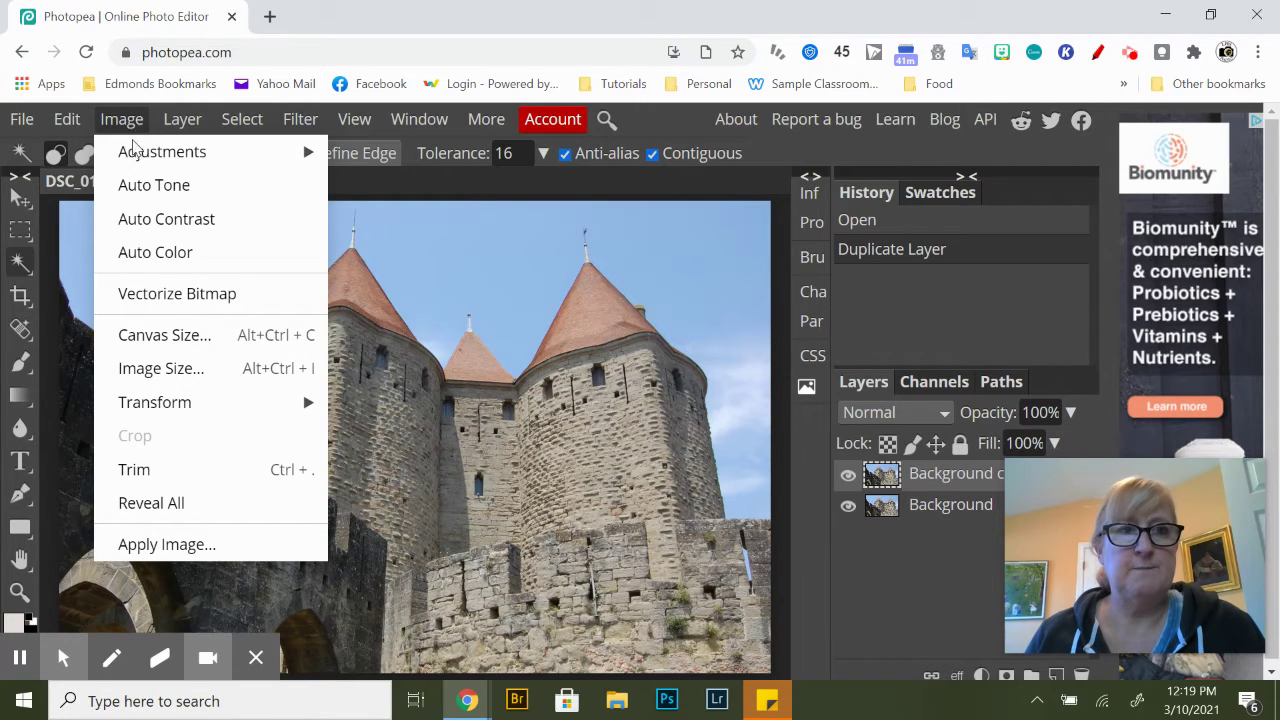
mouse_move(140, 168)
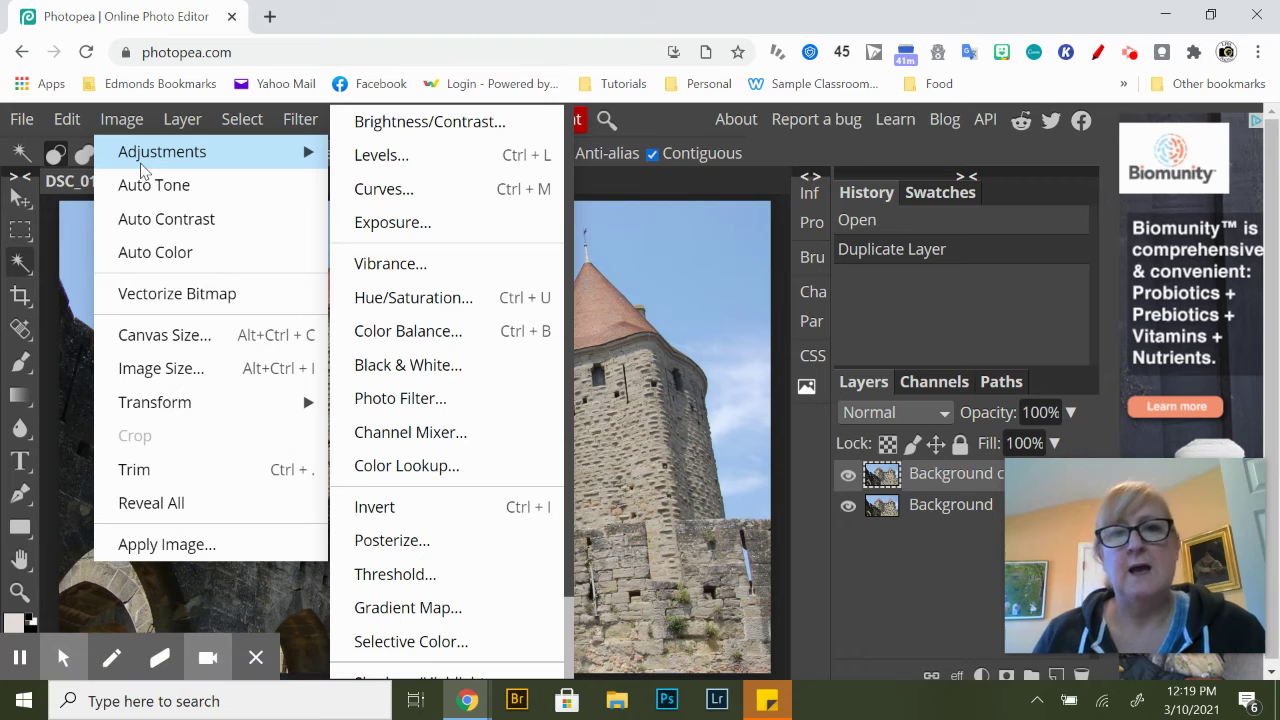
scroll(560, 228, down, 3)
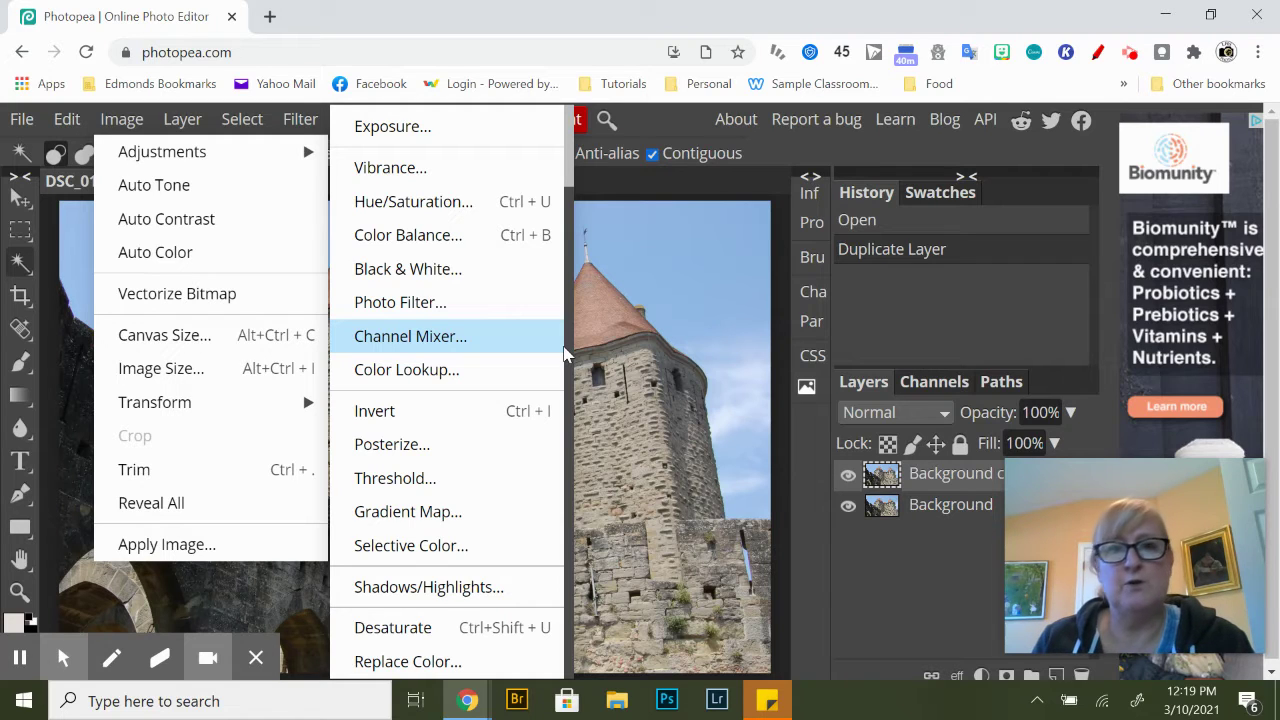
scroll(557, 257, up, 3)
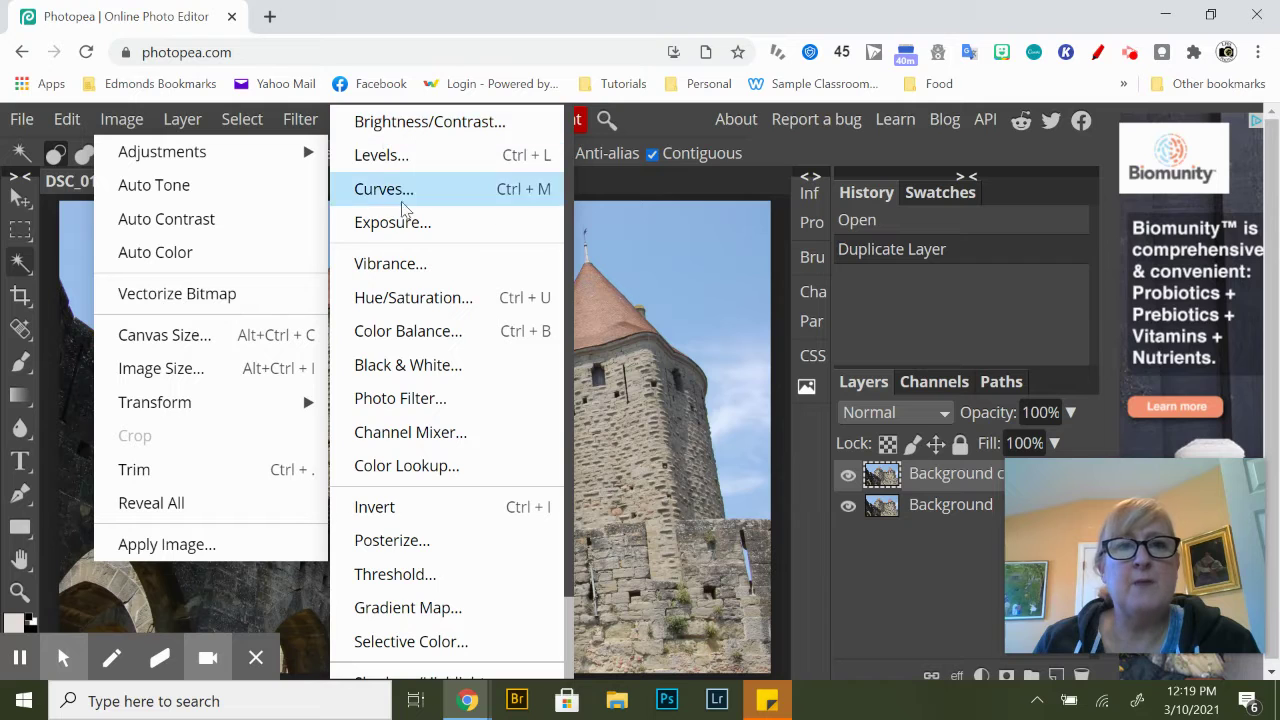
click(409, 229)
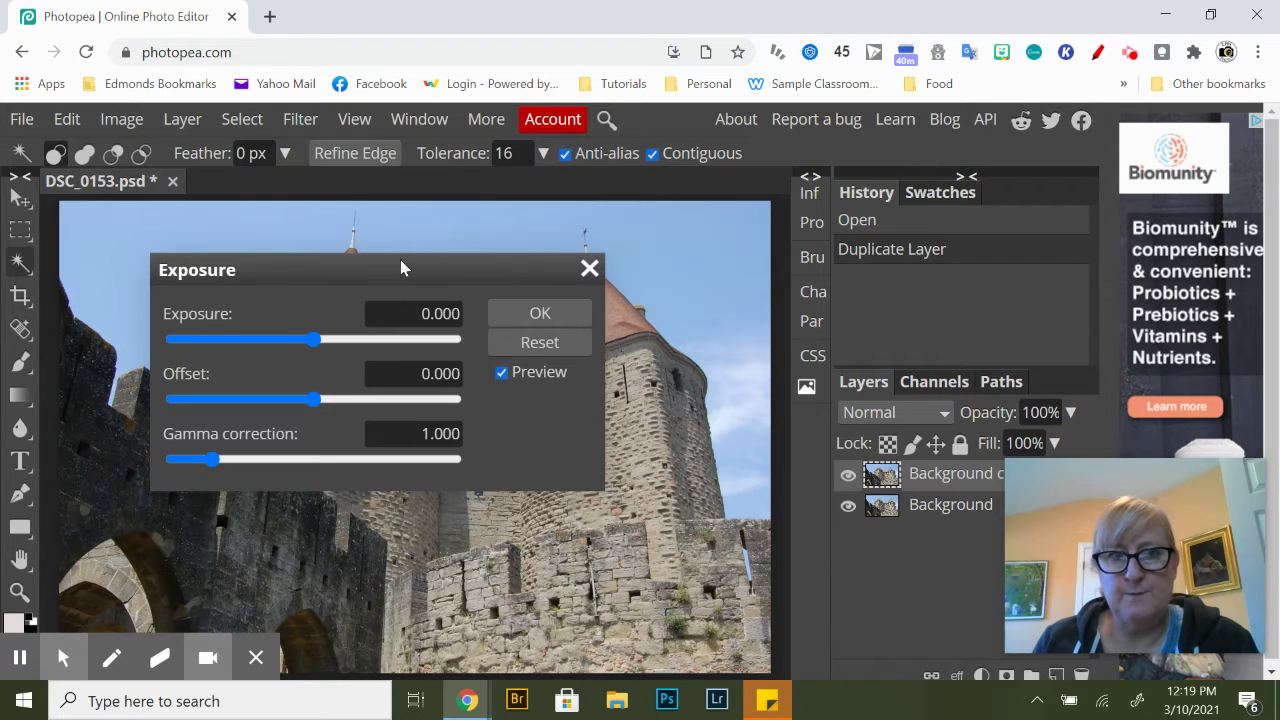
drag(400, 268, 996, 145)
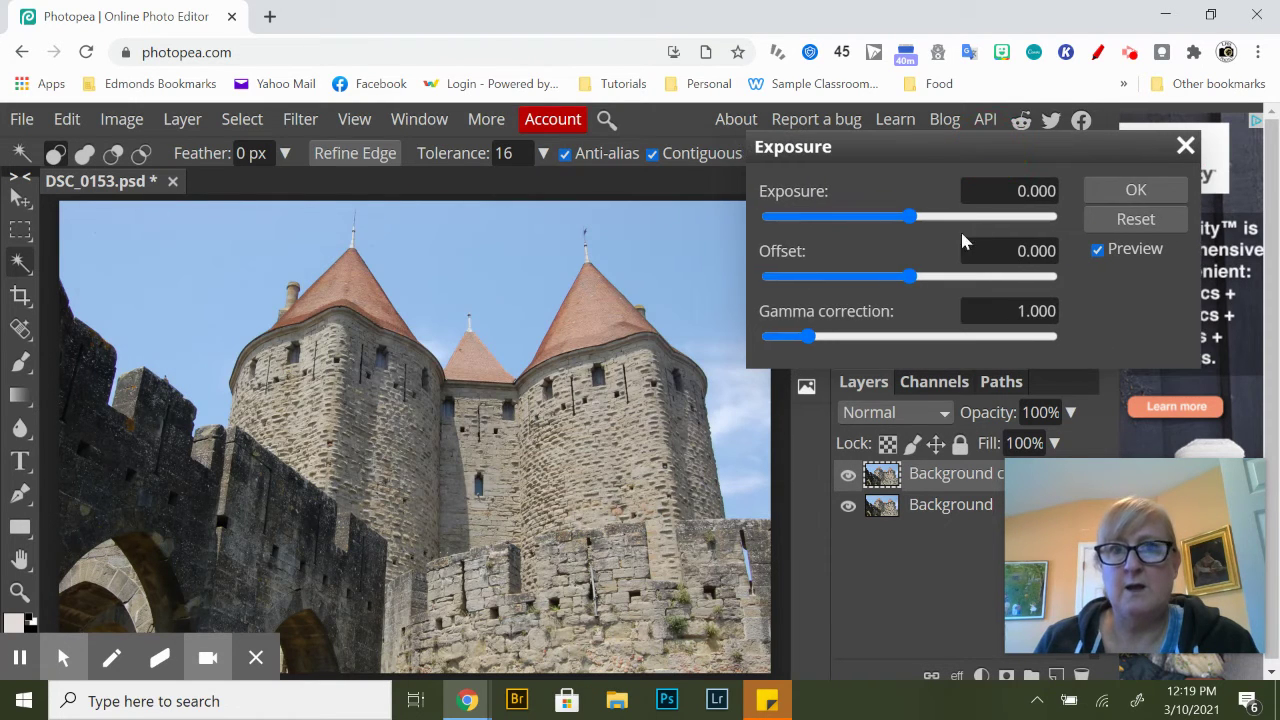
mouse_move(912, 218)
mouse_down()
mouse_move(892, 217)
mouse_move(913, 218)
mouse_up()
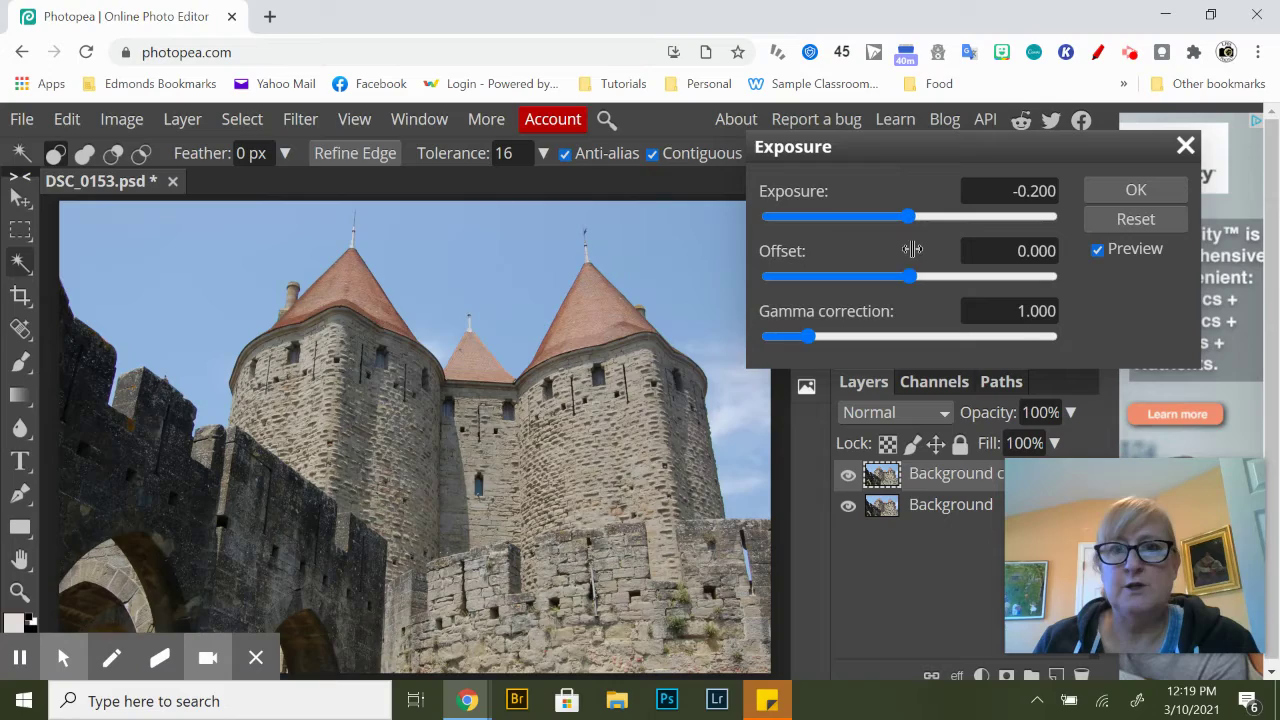
mouse_move(910, 274)
mouse_down()
mouse_move(893, 277)
mouse_move(910, 277)
mouse_up()
mouse_move(808, 337)
mouse_down()
mouse_move(828, 348)
mouse_move(810, 343)
mouse_up()
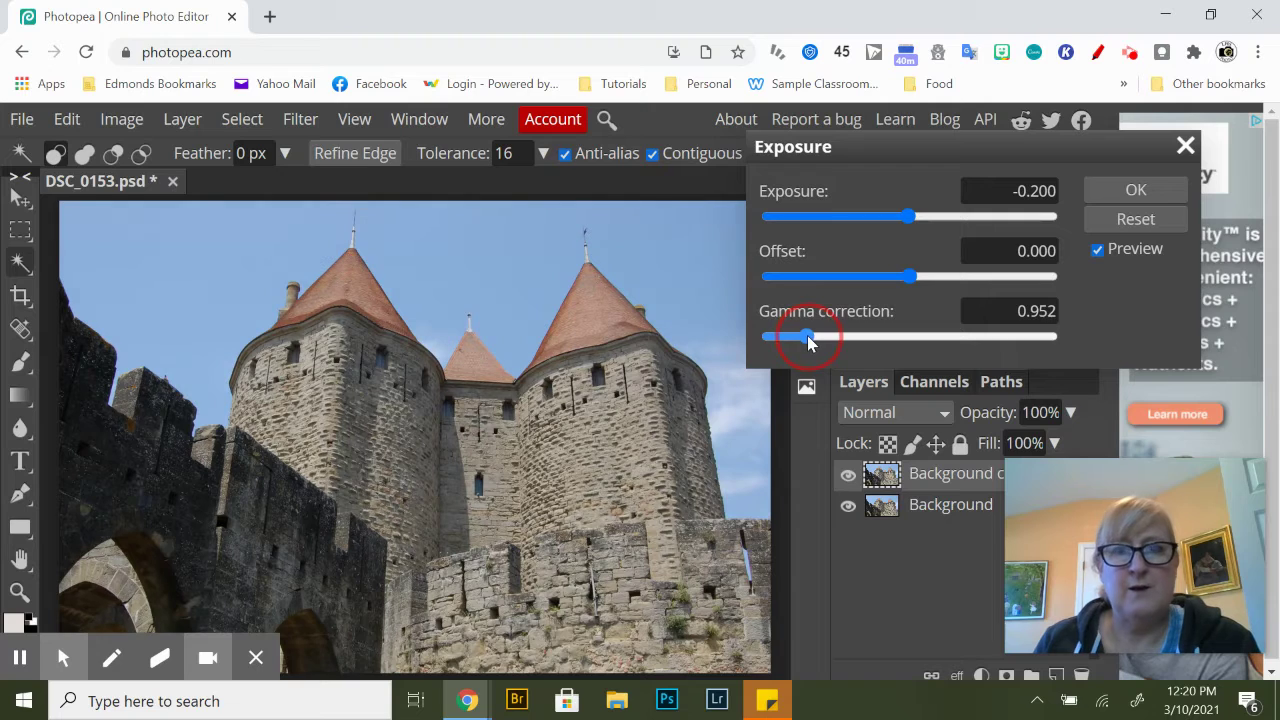
Commit the exposure change, then apply Brightness/Contrast with brightness 14 and contrast 13
click(1110, 192)
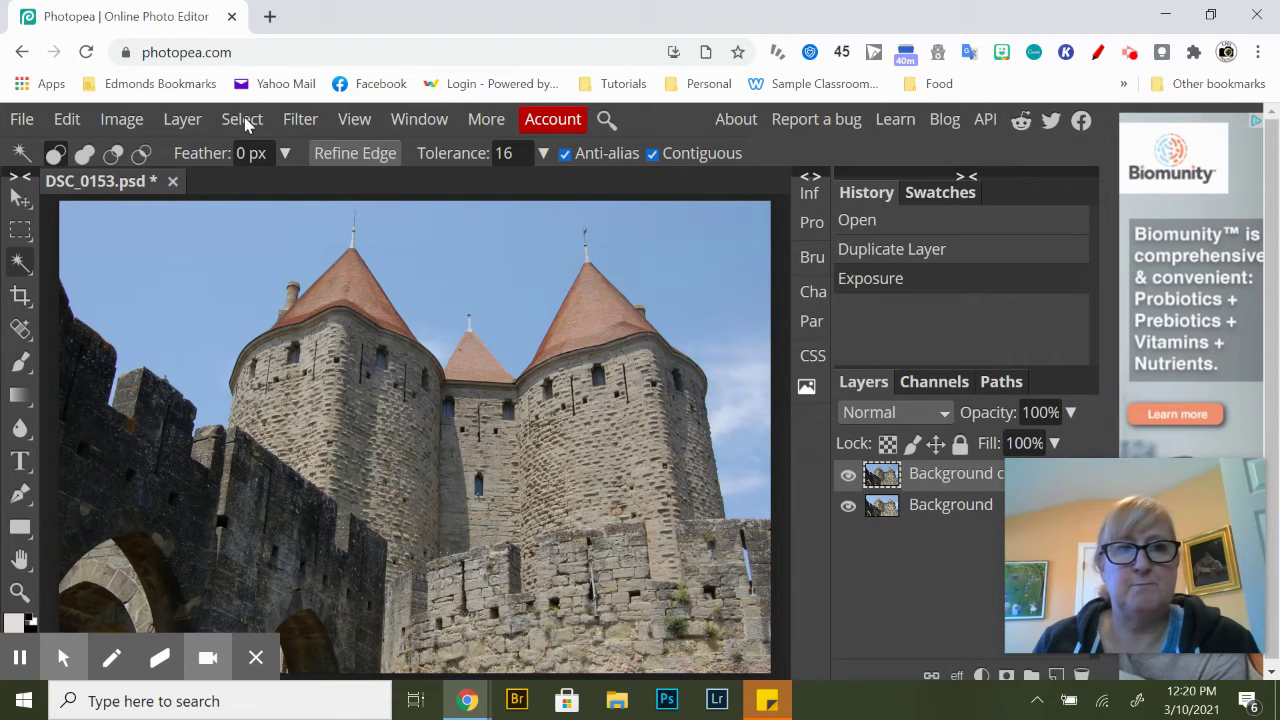
click(120, 128)
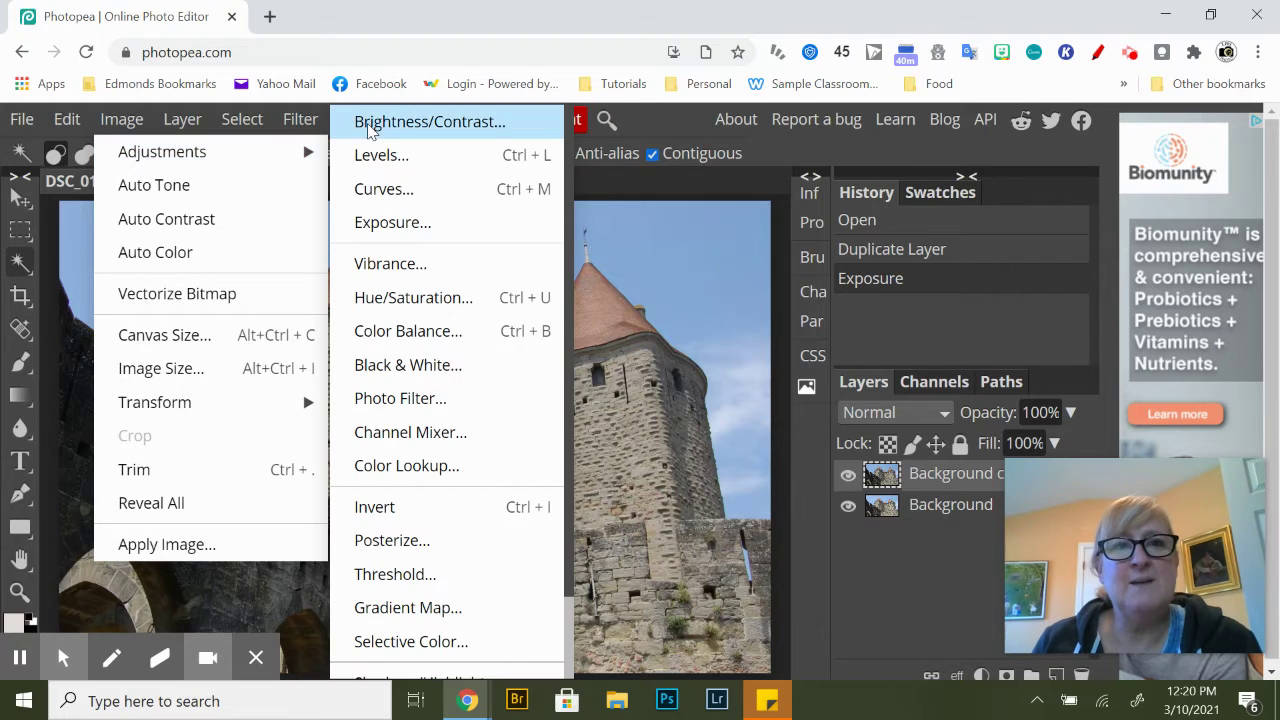
click(370, 122)
drag(385, 268, 1011, 153)
click(874, 234)
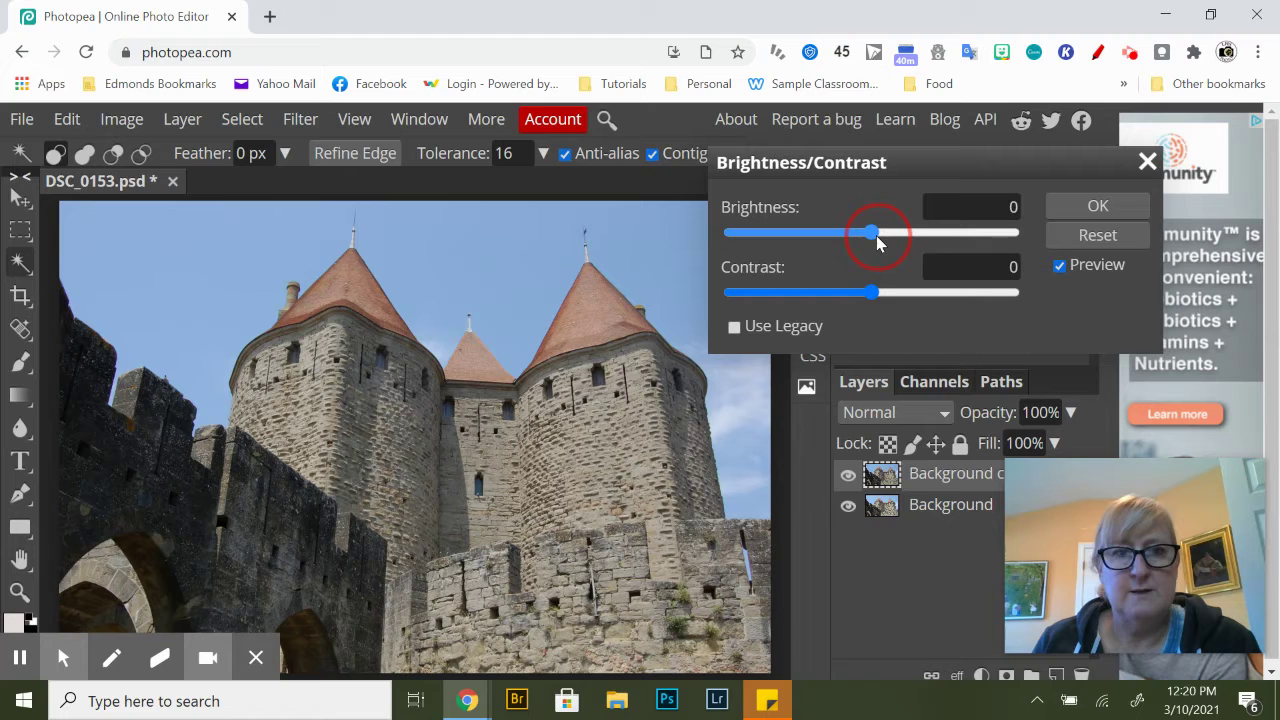
mouse_move(876, 235)
mouse_down()
mouse_move(897, 237)
mouse_move(886, 242)
mouse_up()
mouse_move(877, 294)
mouse_down()
mouse_move(903, 294)
mouse_move(860, 297)
mouse_move(891, 293)
mouse_up()
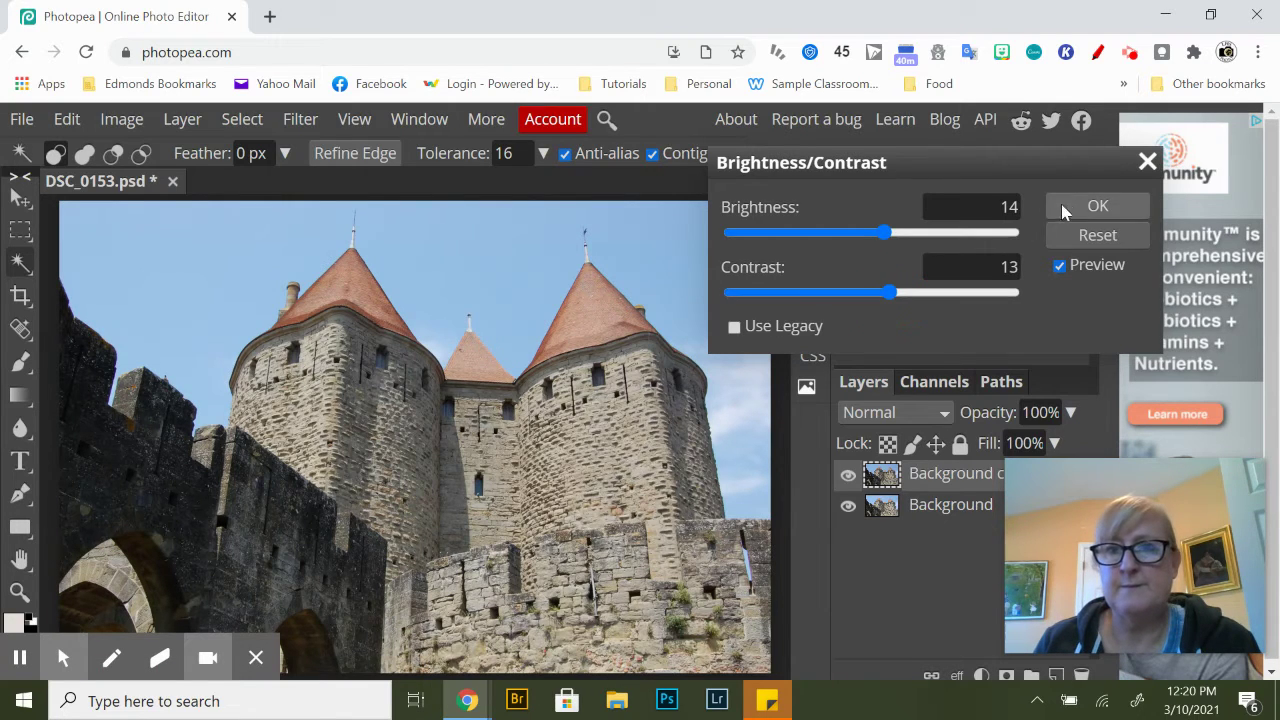
click(1070, 206)
Set the Levels input values to 2, 0.99 and 243 on the castle photo
click(120, 120)
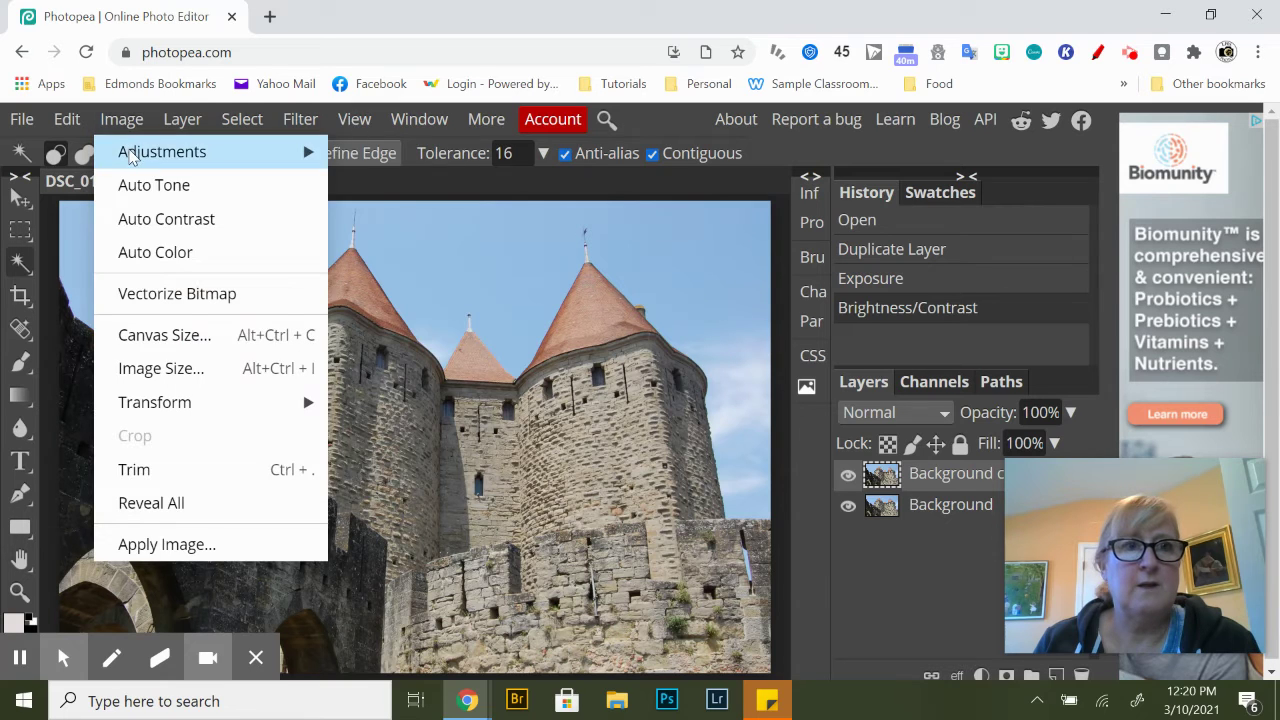
mouse_move(133, 153)
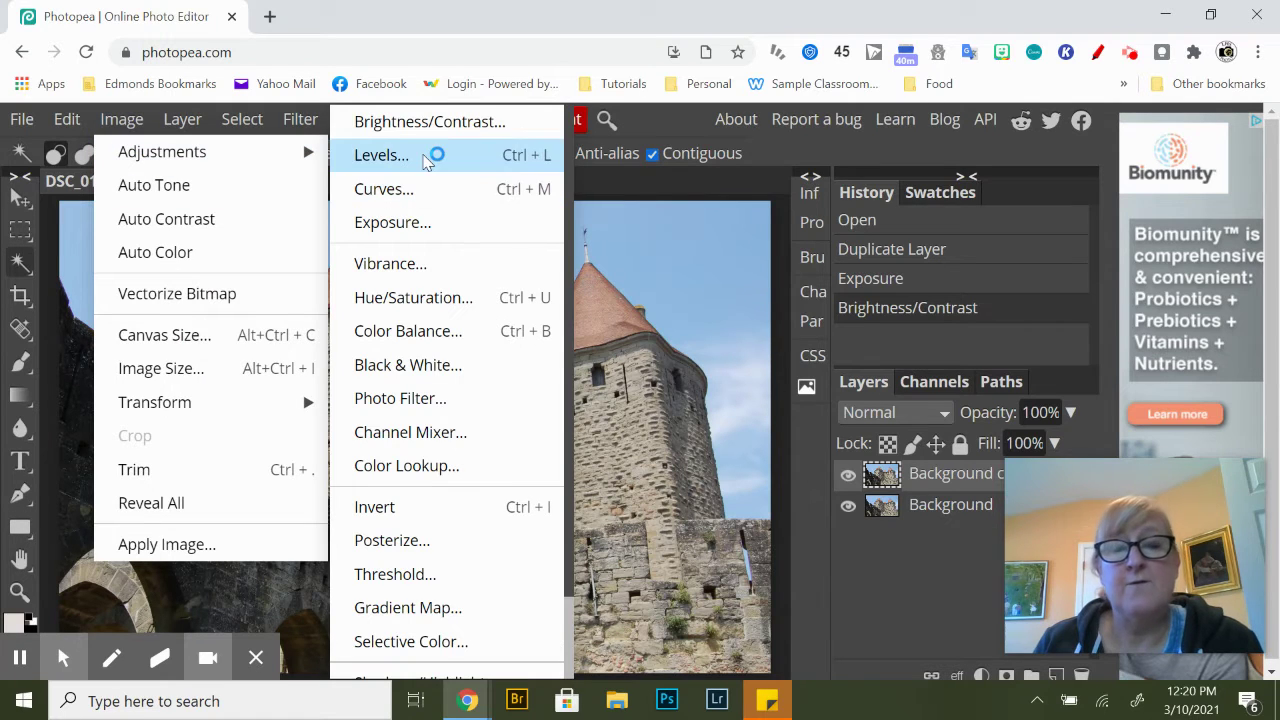
click(425, 157)
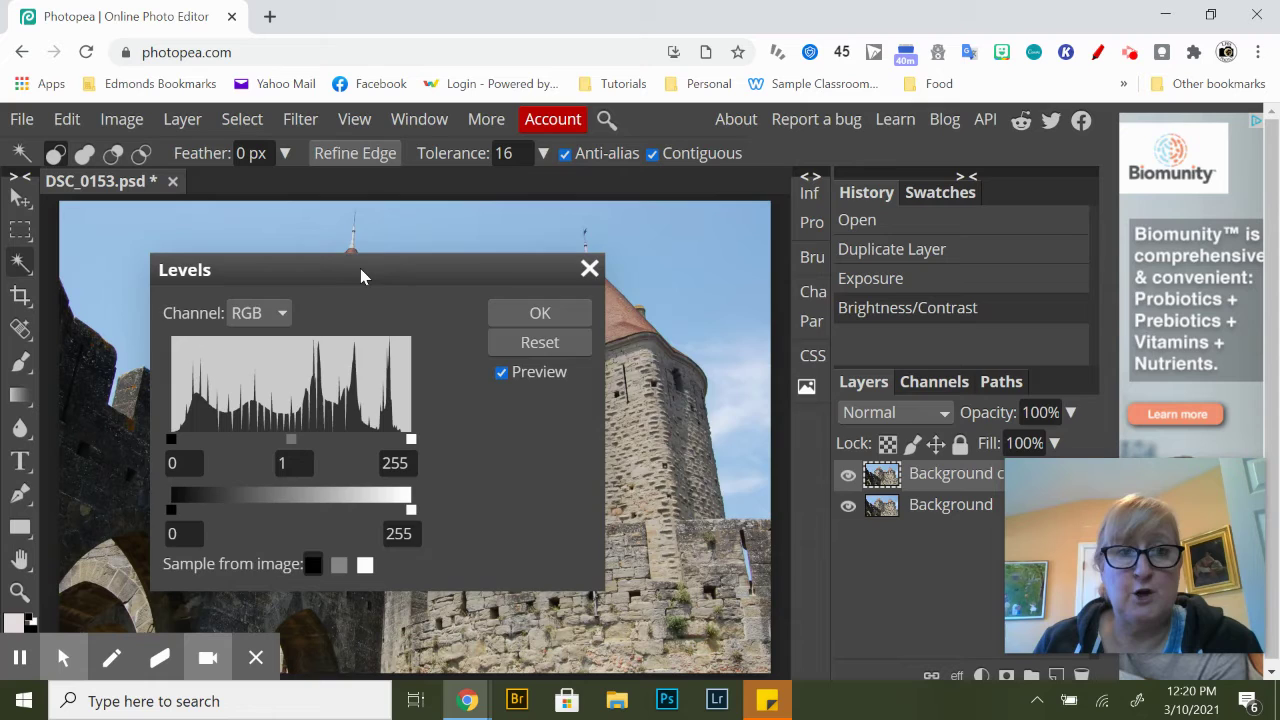
drag(360, 268, 904, 155)
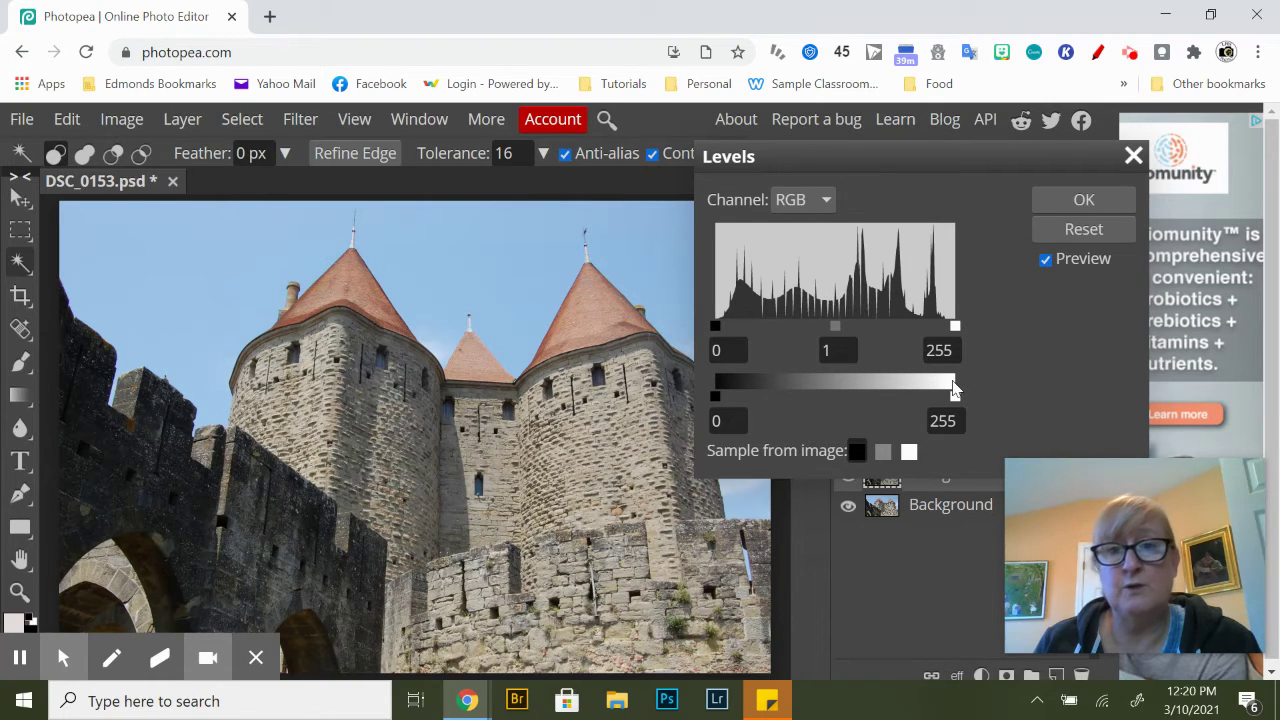
click(717, 330)
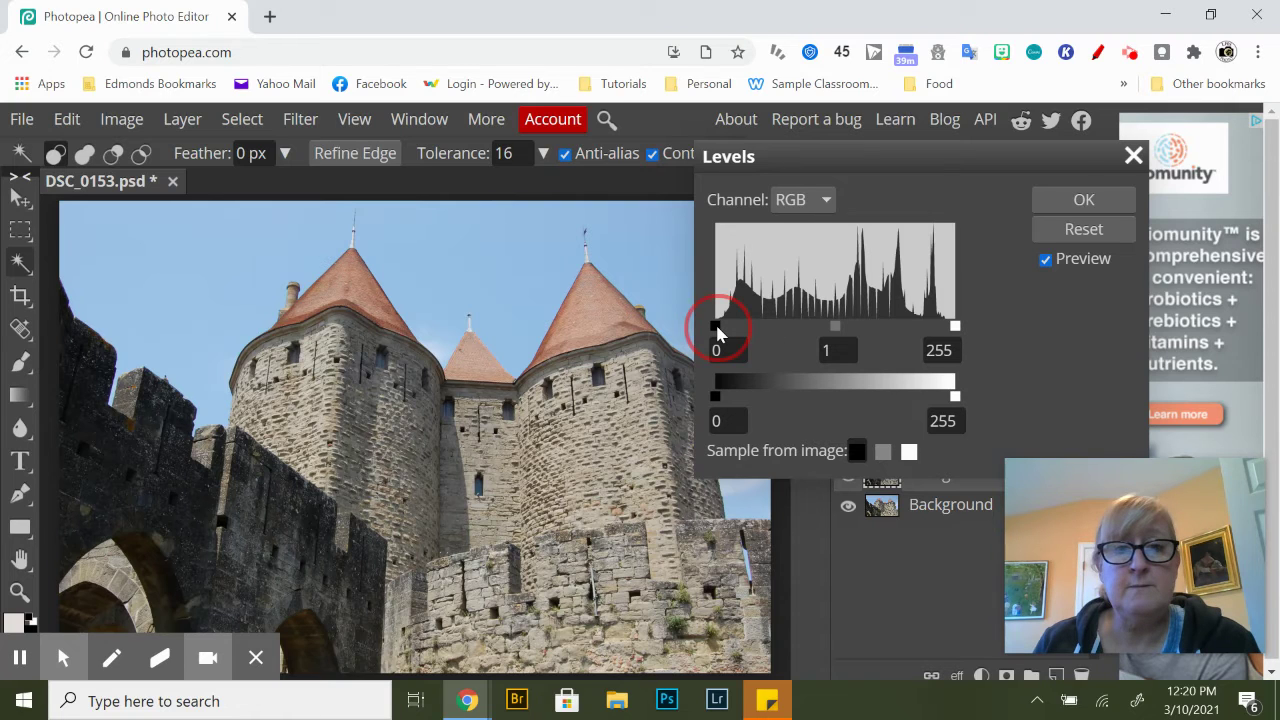
mouse_move(717, 330)
mouse_down()
mouse_move(726, 318)
mouse_move(718, 326)
mouse_up()
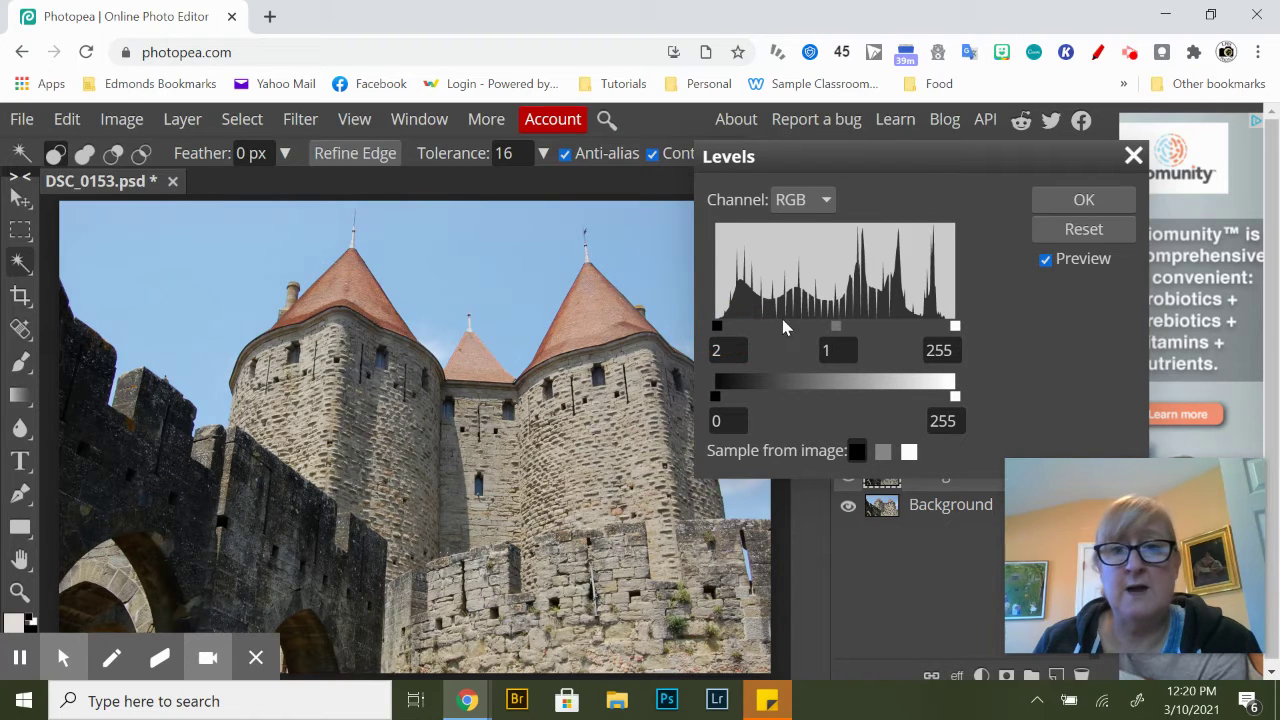
mouse_move(836, 327)
mouse_down()
mouse_move(818, 330)
mouse_move(836, 327)
mouse_up()
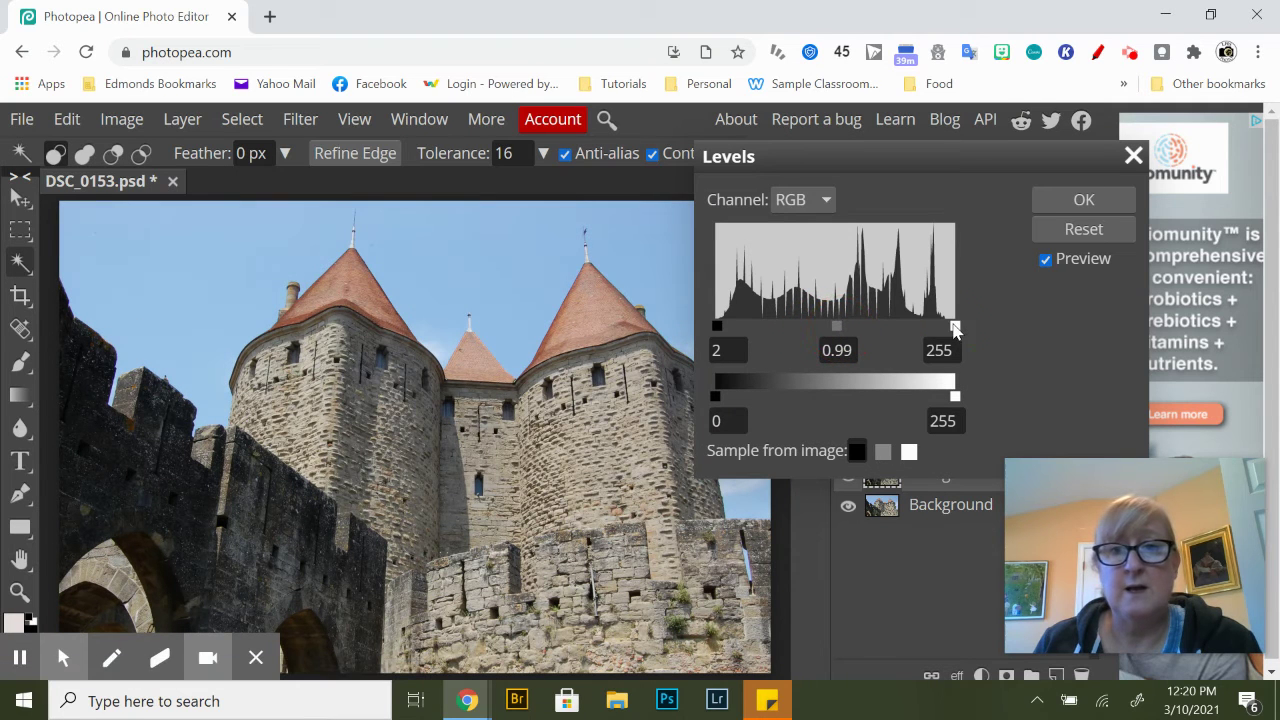
drag(955, 328, 944, 328)
Apply the Levels, then Shadows/Highlights with amount 19%, tone 47%, radius 38 px, colour 34
click(1083, 204)
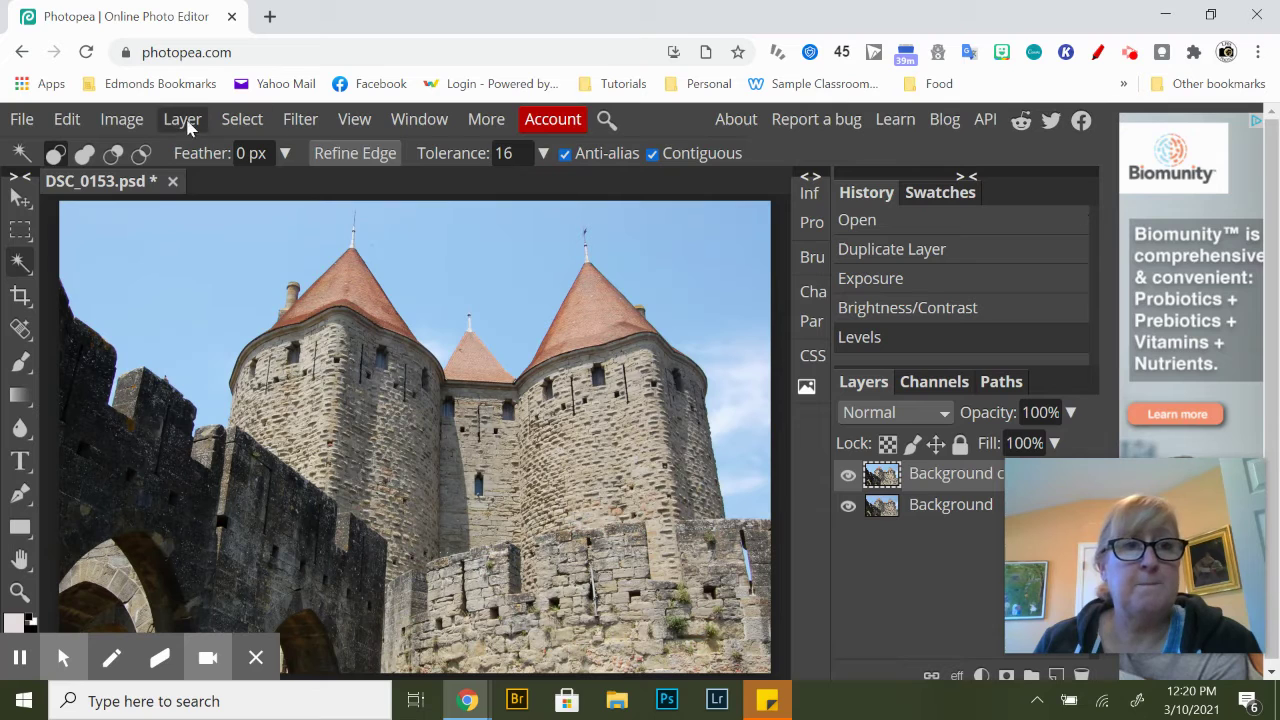
click(138, 120)
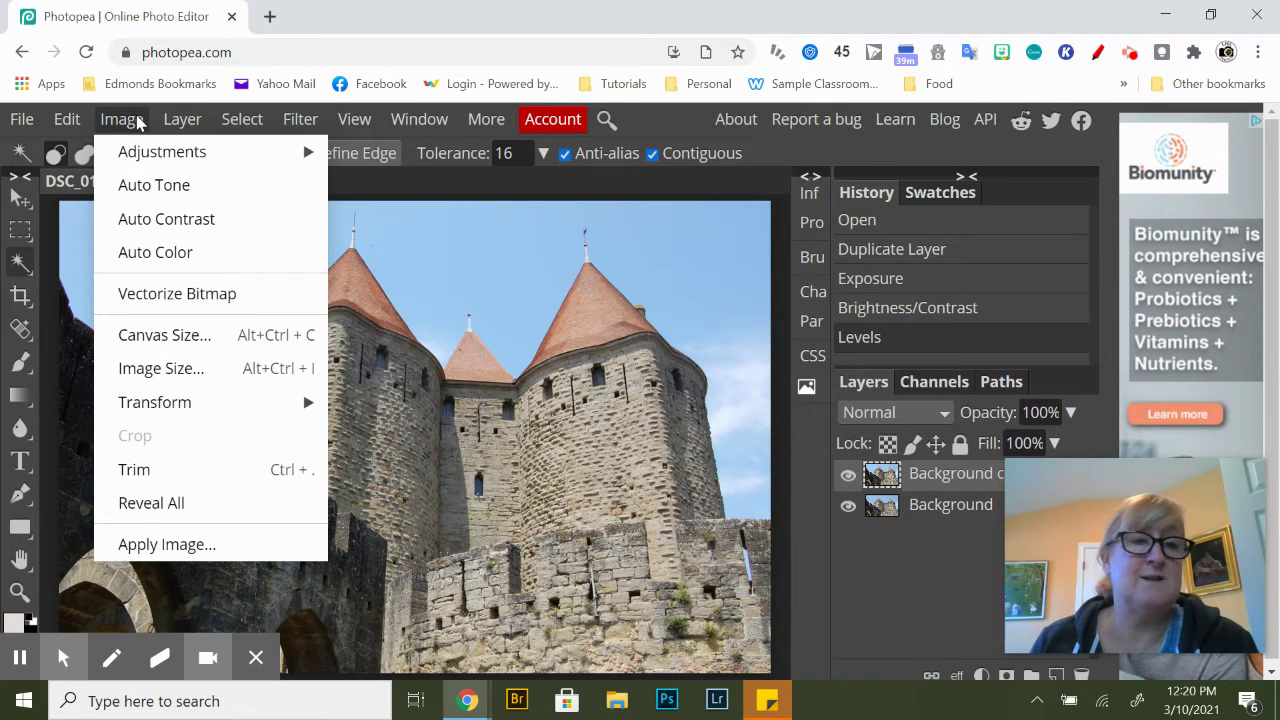
mouse_move(160, 167)
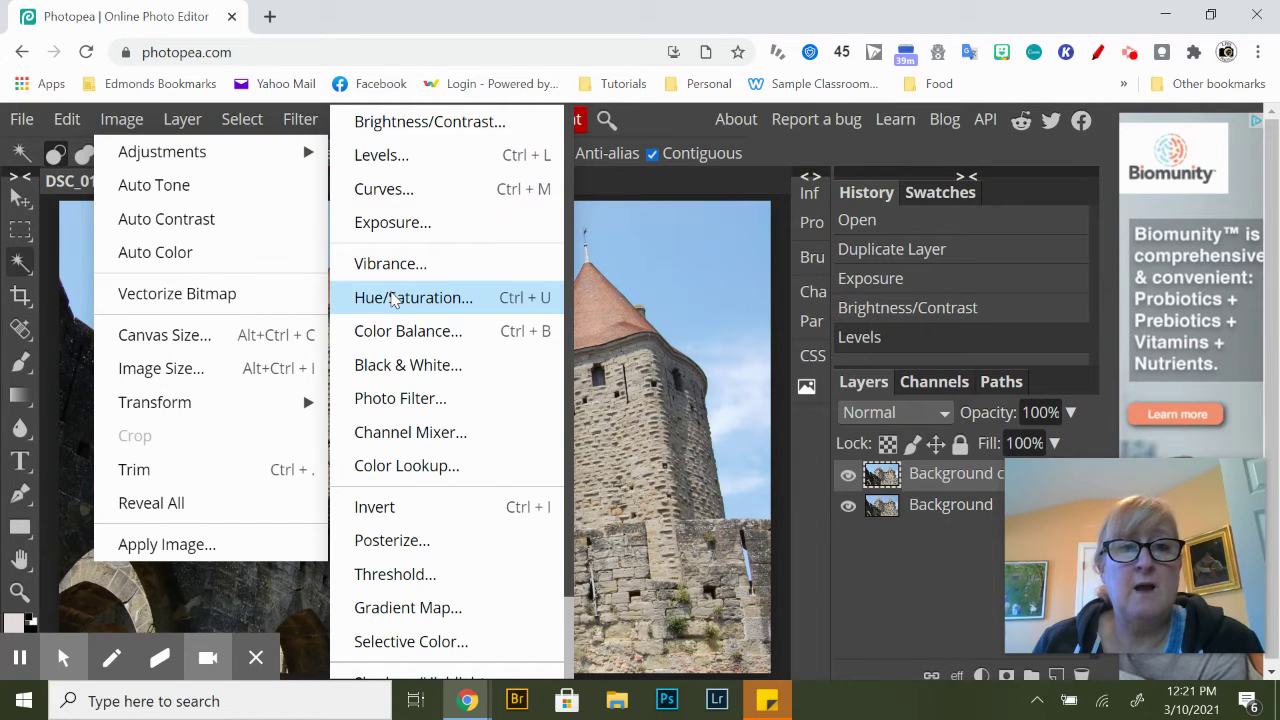
scroll(393, 302, down, 2)
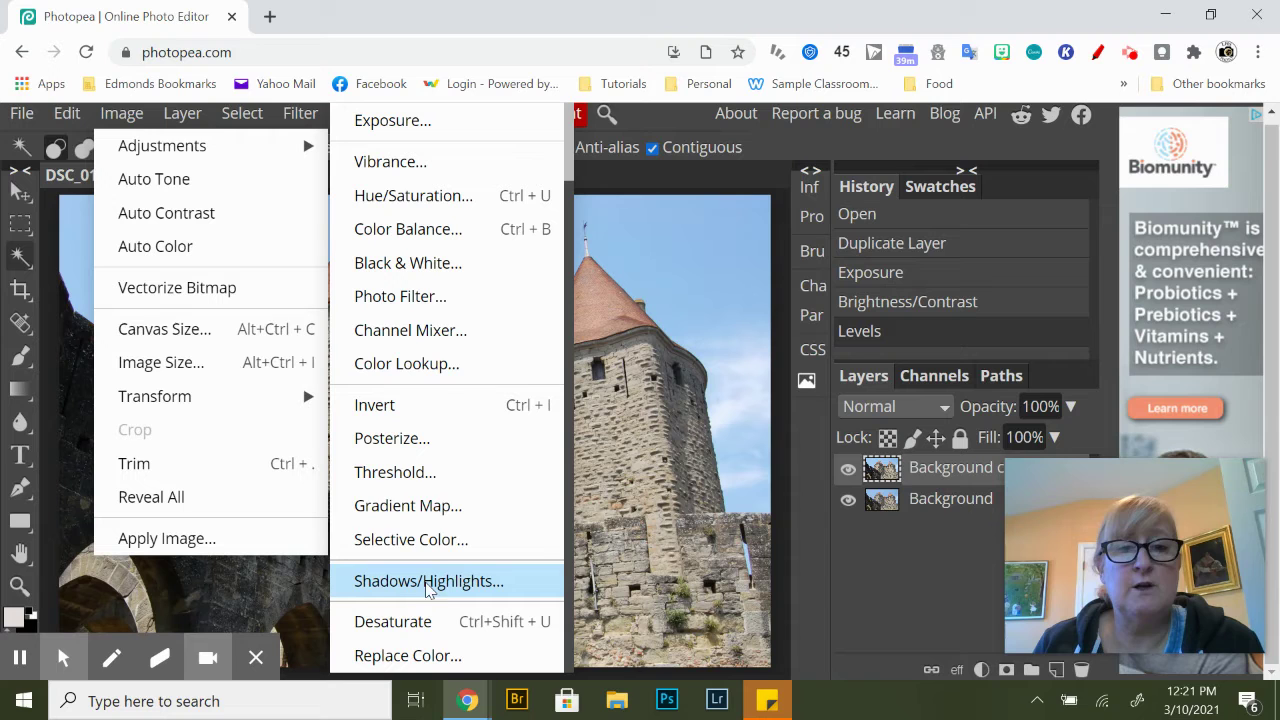
click(392, 584)
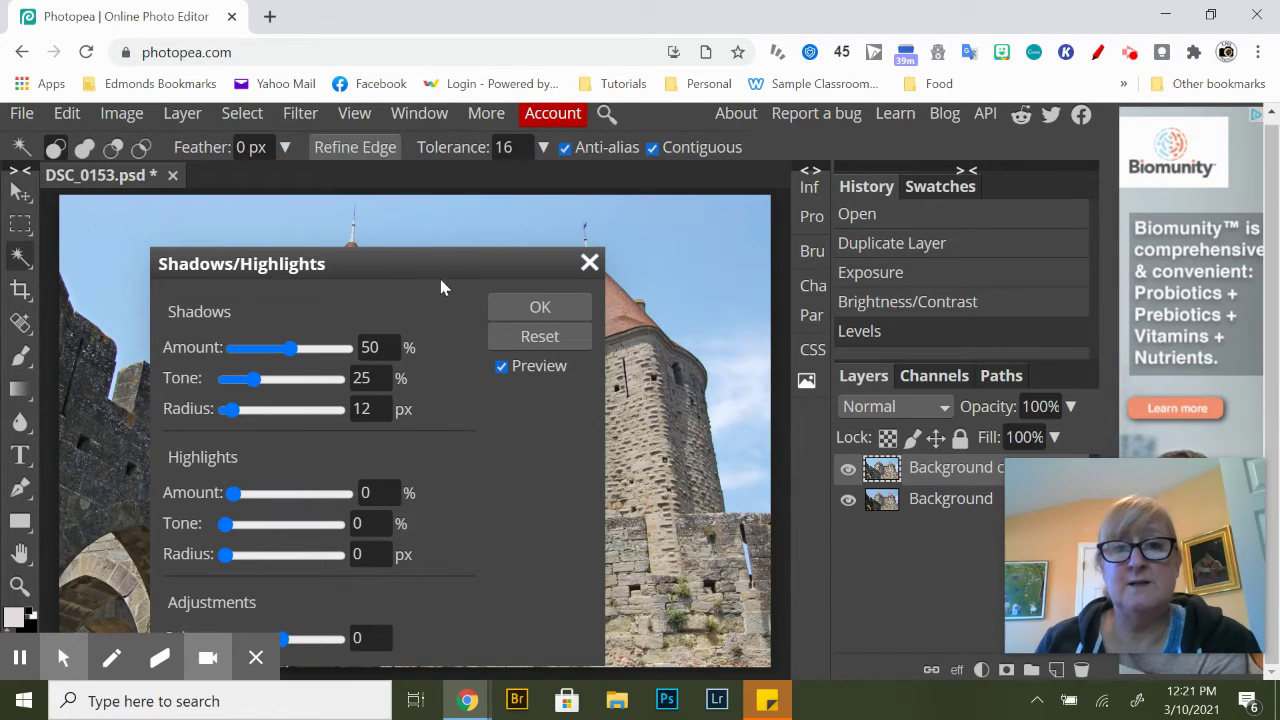
drag(405, 266, 915, 143)
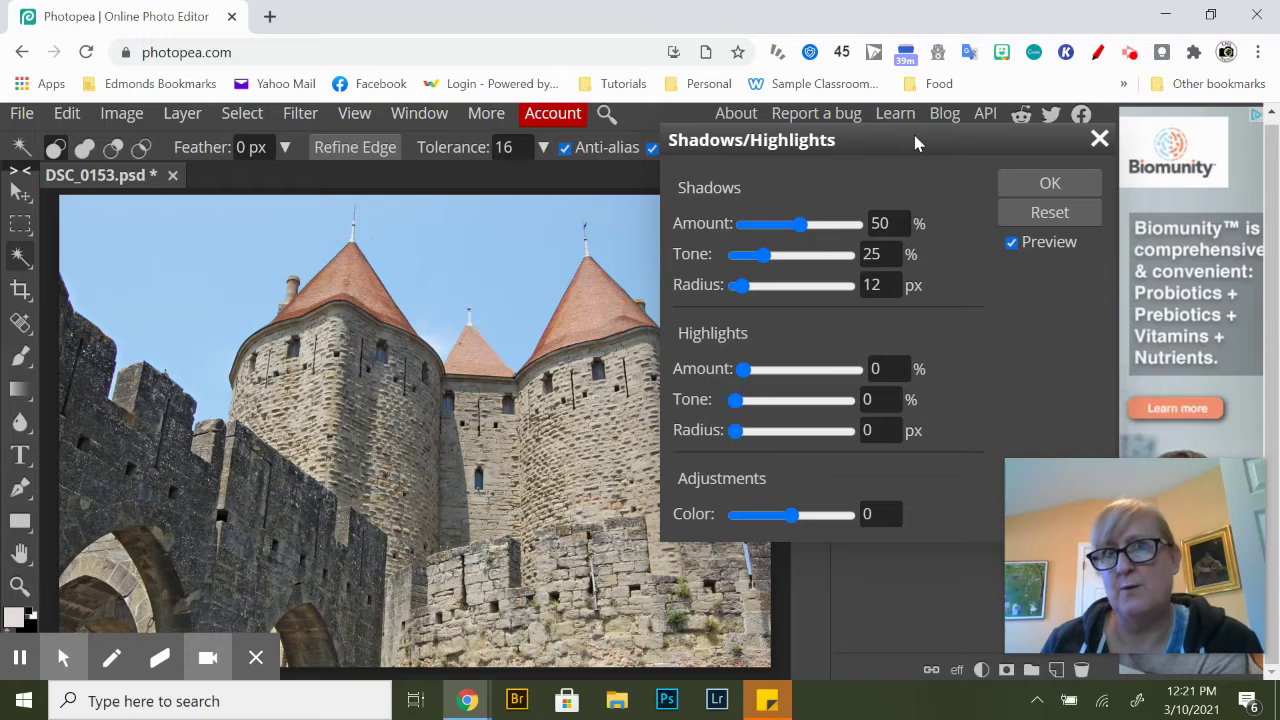
click(805, 225)
drag(812, 226, 757, 290)
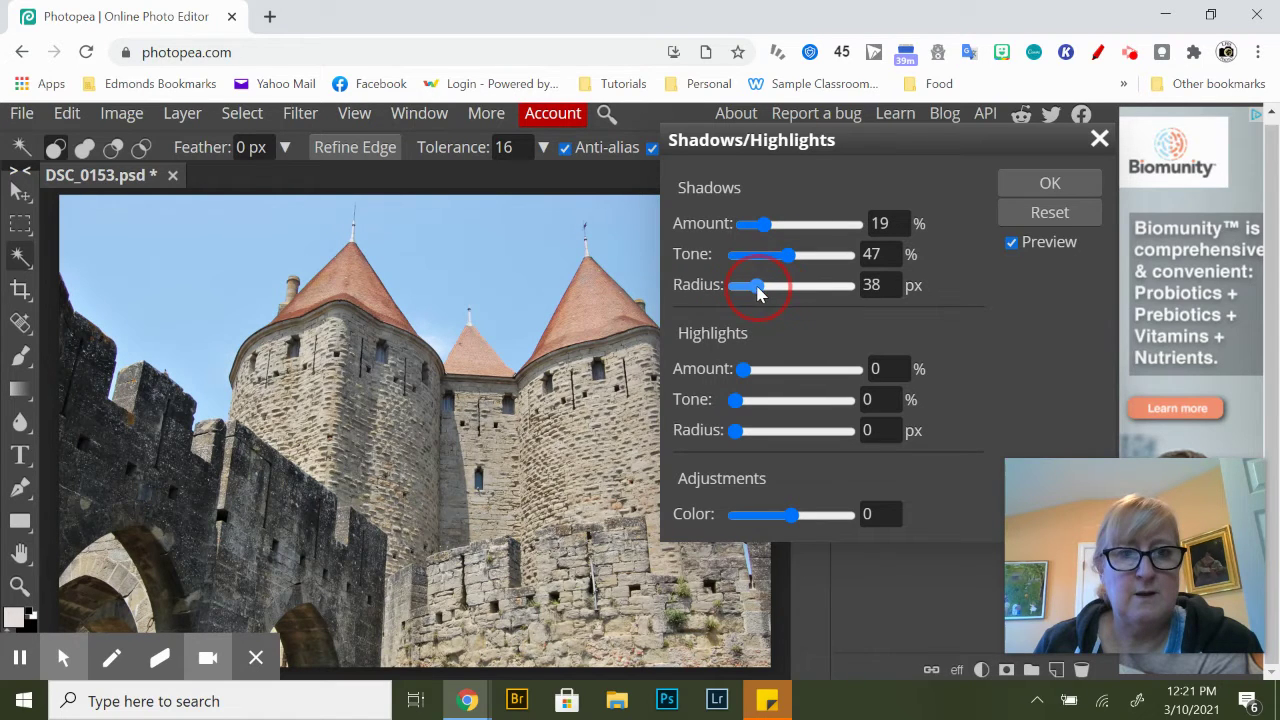
drag(745, 370, 733, 400)
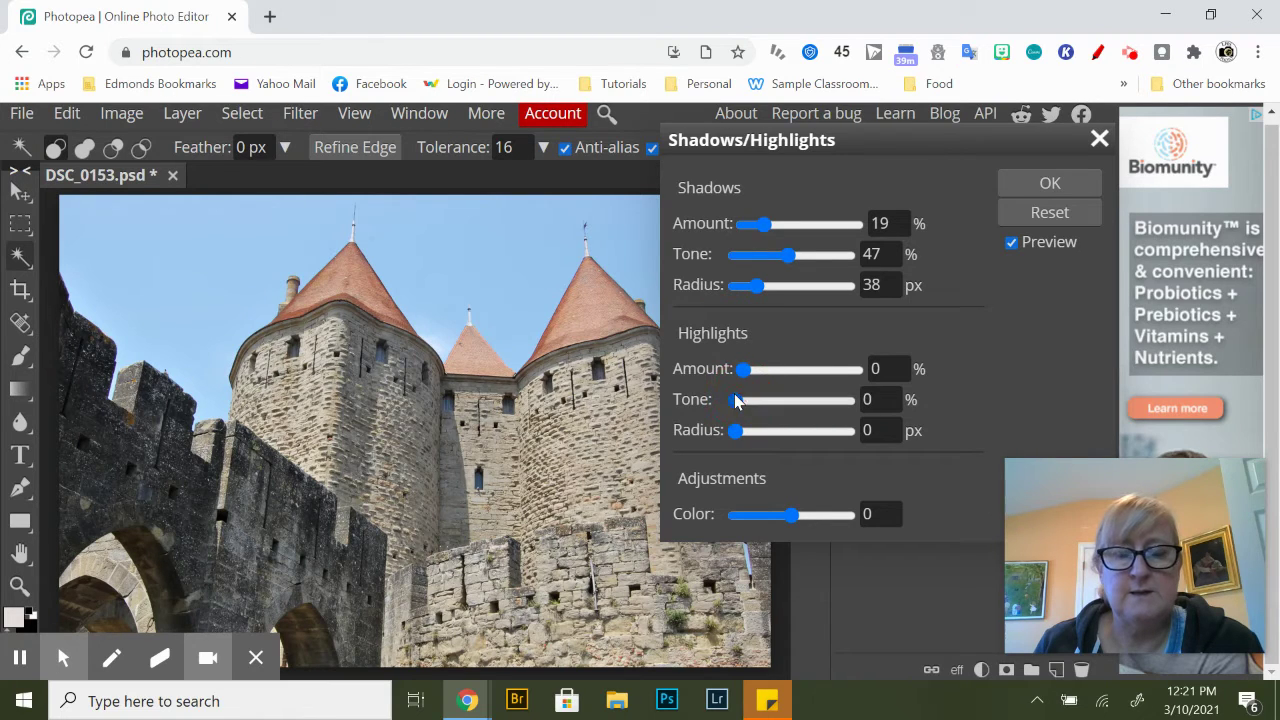
mouse_move(800, 526)
mouse_down()
mouse_move(822, 521)
mouse_move(806, 518)
mouse_up()
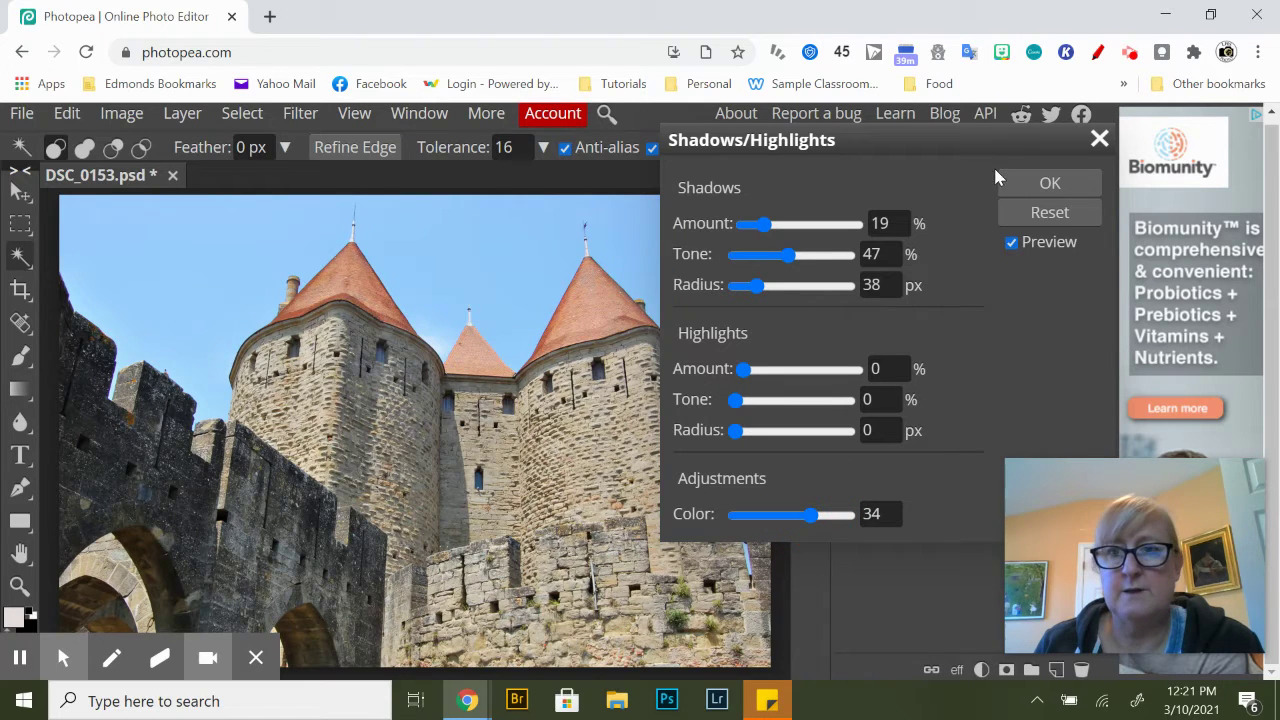
click(1026, 176)
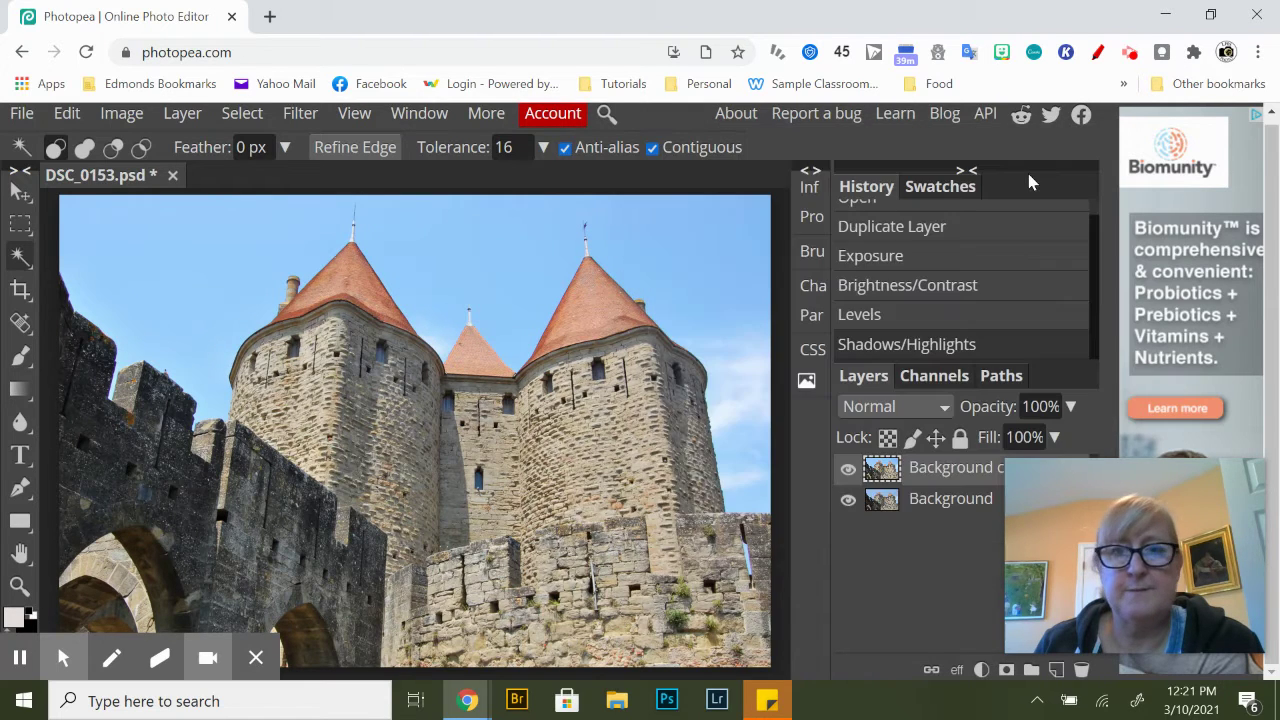
Apply Hue/Saturation on the Master range: hue 4, saturation 20, lightness -4
click(128, 115)
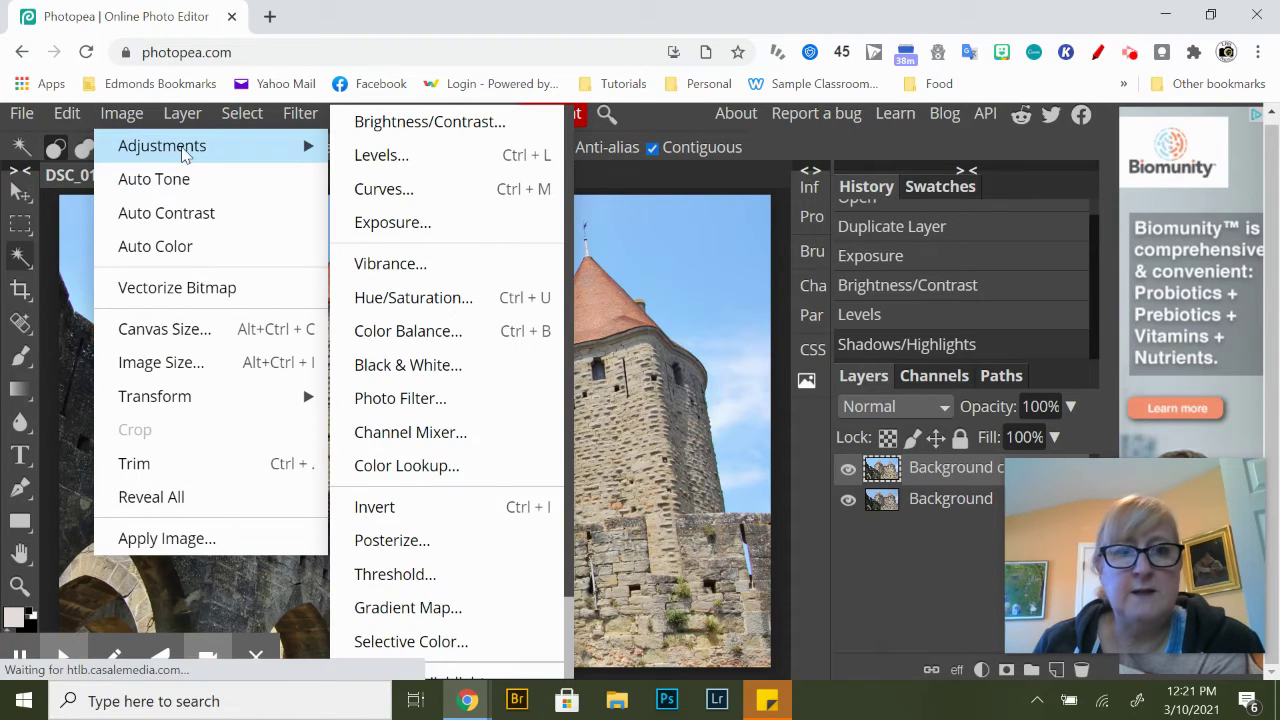
click(461, 300)
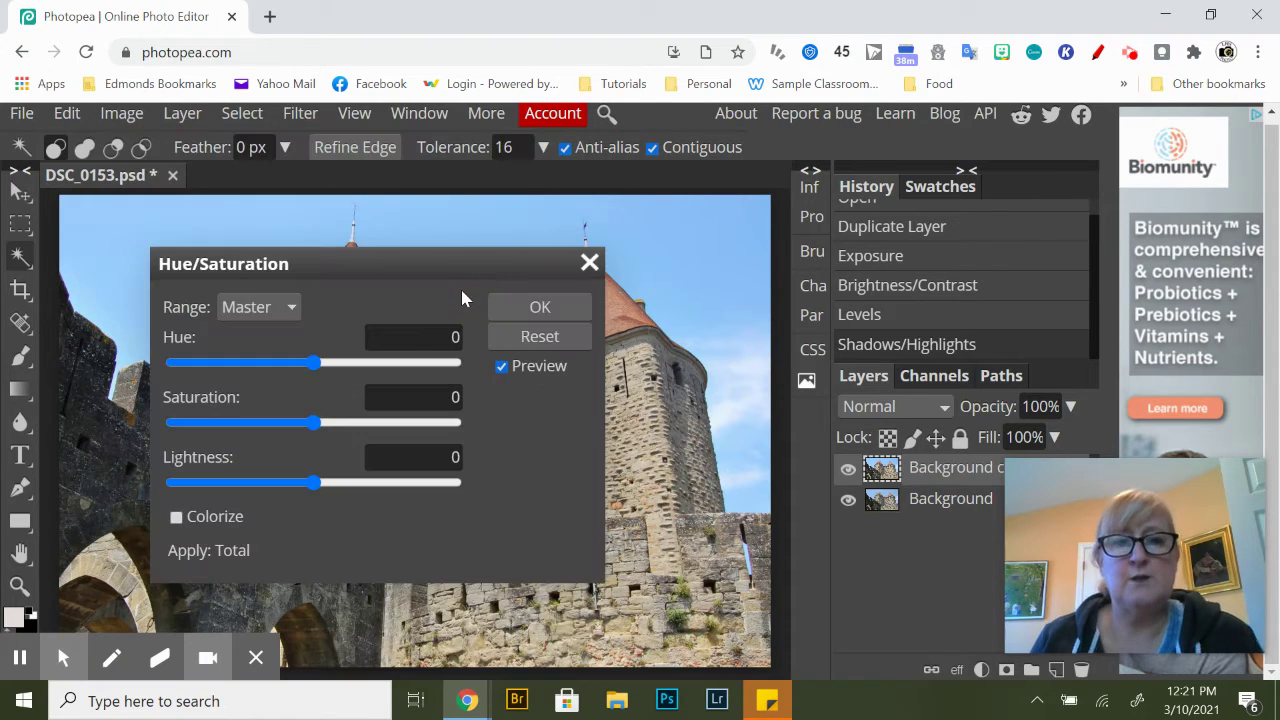
drag(423, 262, 985, 204)
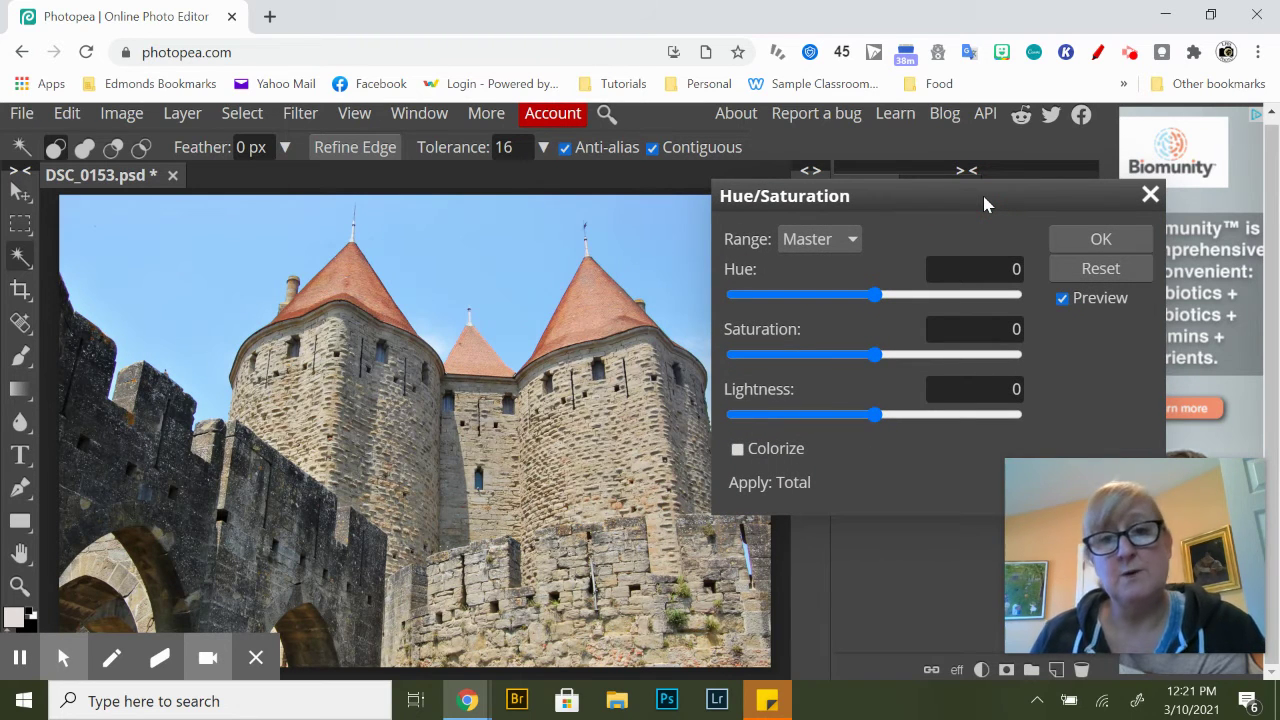
click(851, 241)
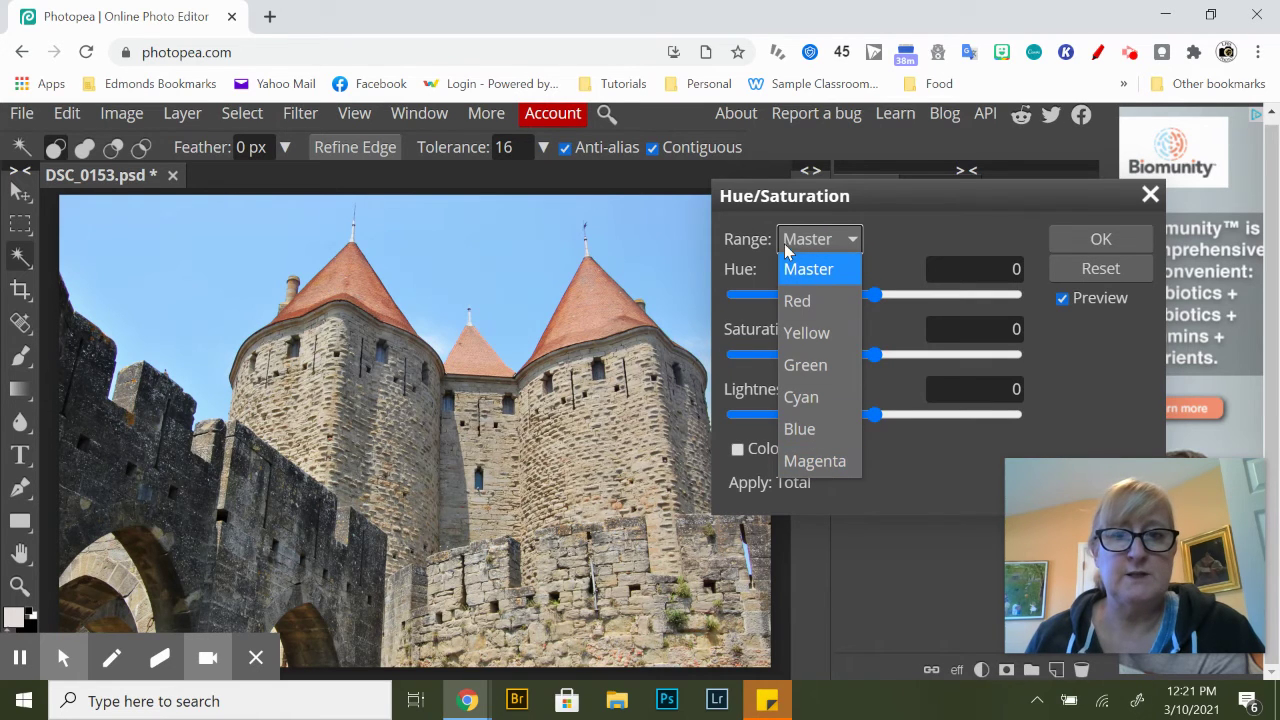
click(808, 265)
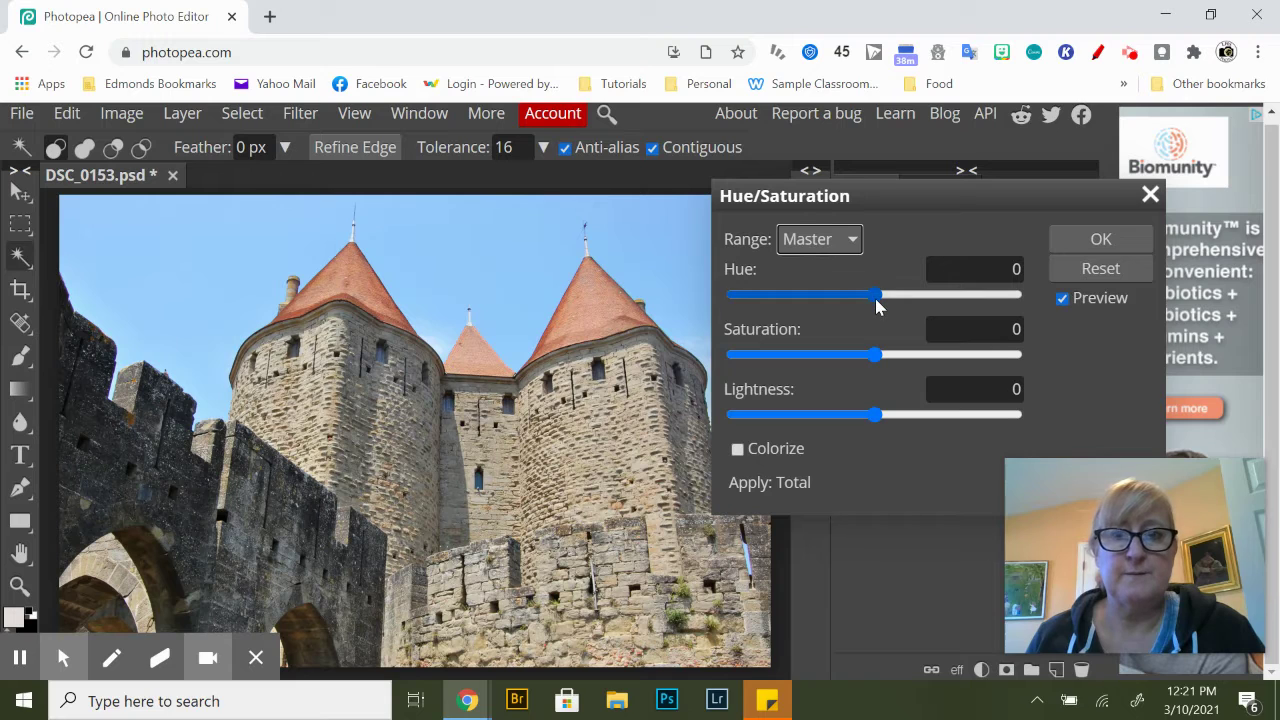
mouse_move(876, 303)
mouse_down()
mouse_move(890, 296)
mouse_move(880, 292)
mouse_up()
drag(880, 362, 905, 356)
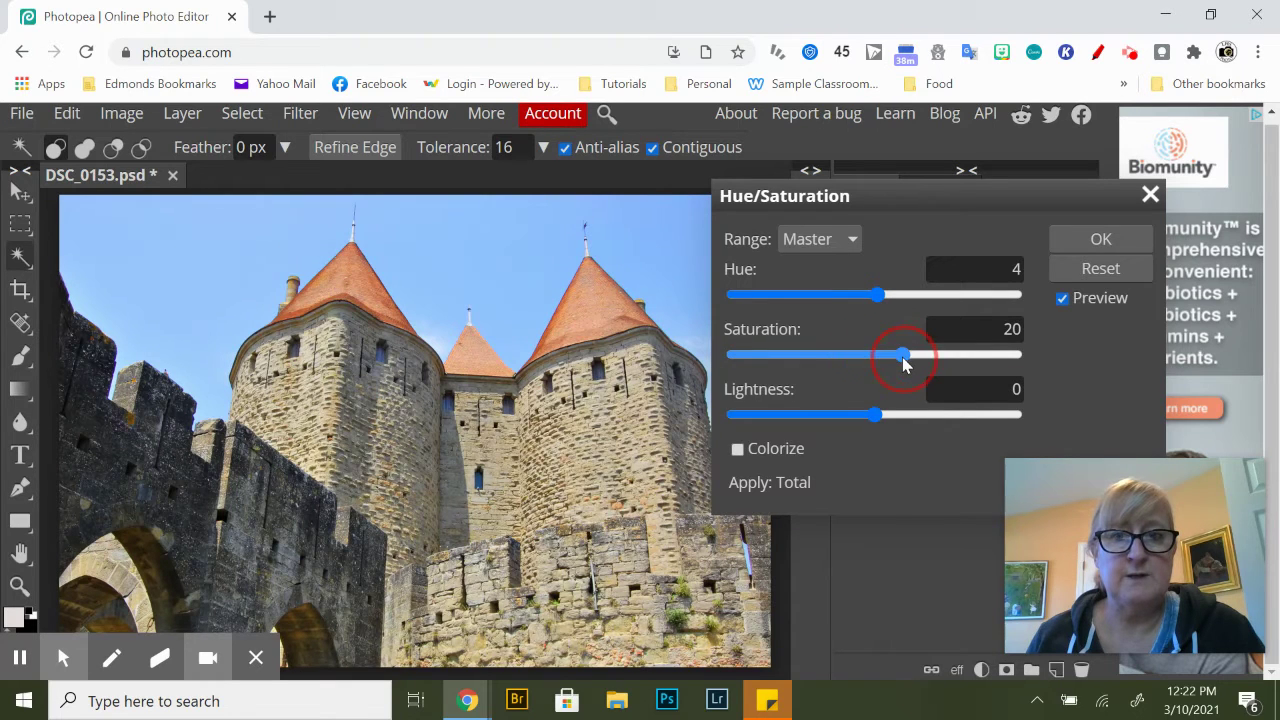
mouse_move(878, 415)
mouse_down()
mouse_move(856, 418)
mouse_move(871, 417)
mouse_up()
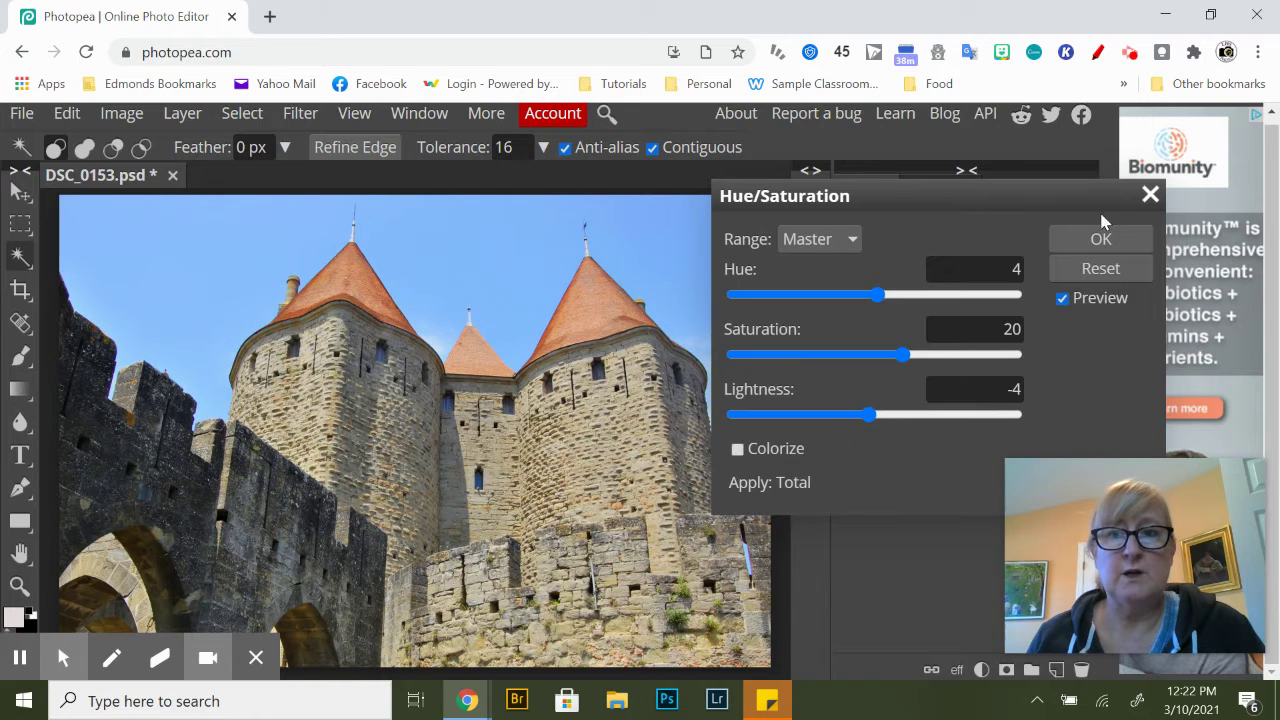
click(1102, 238)
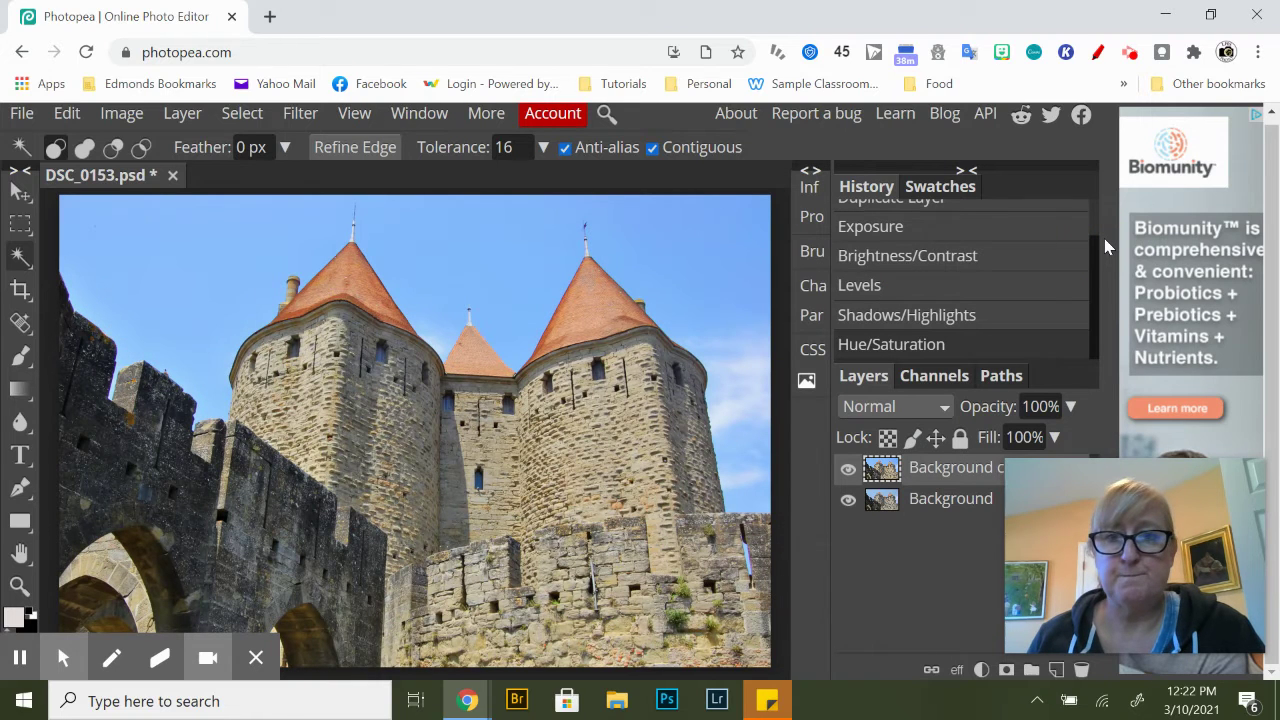
click(138, 115)
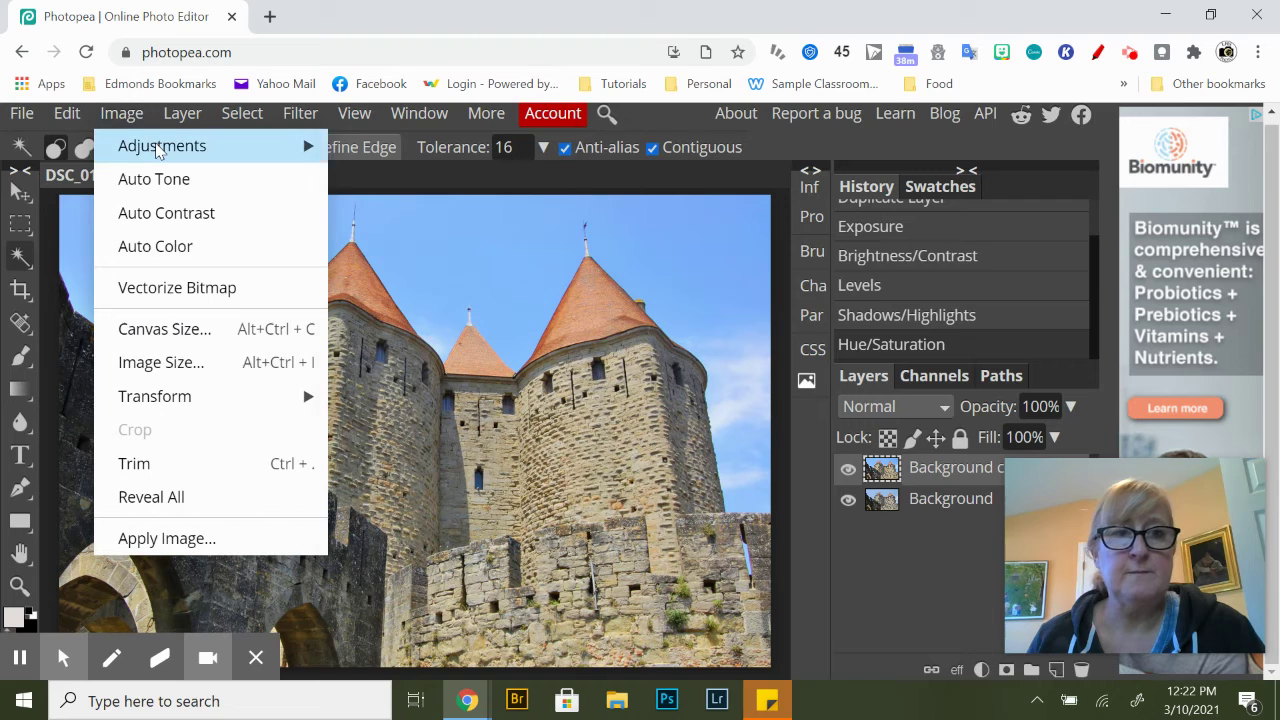
mouse_move(157, 148)
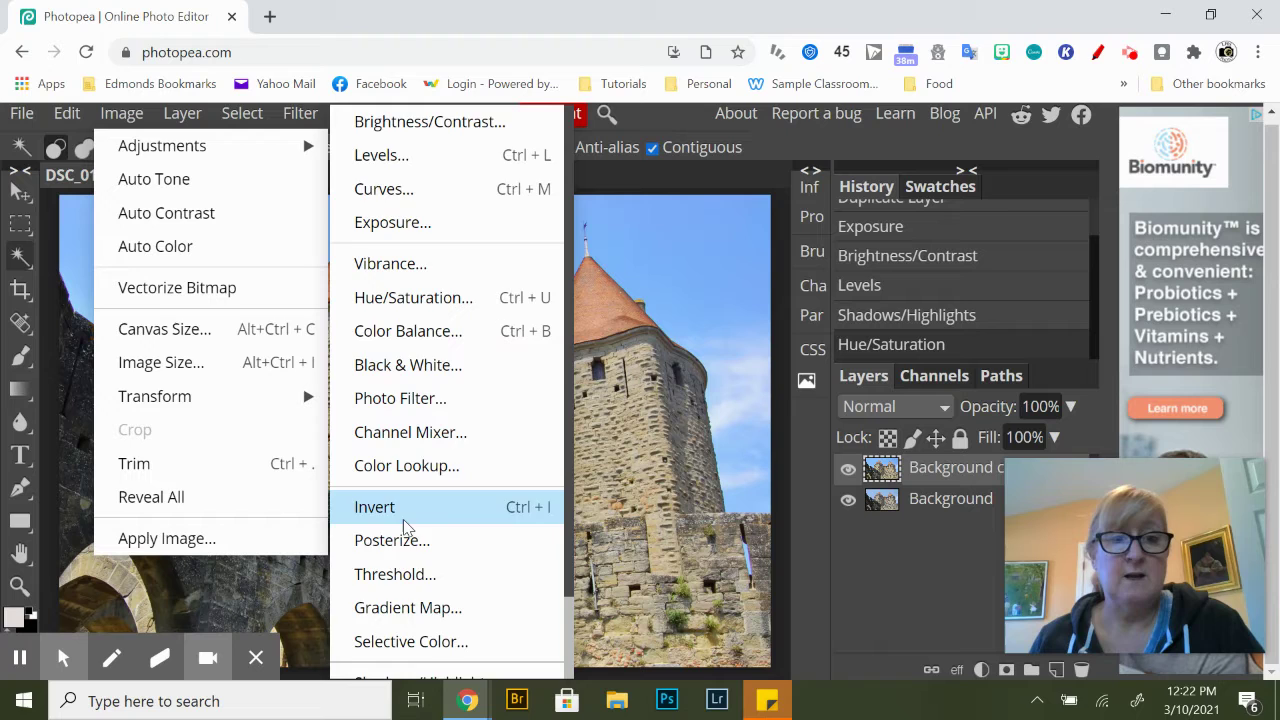
scroll(410, 535, down, 2)
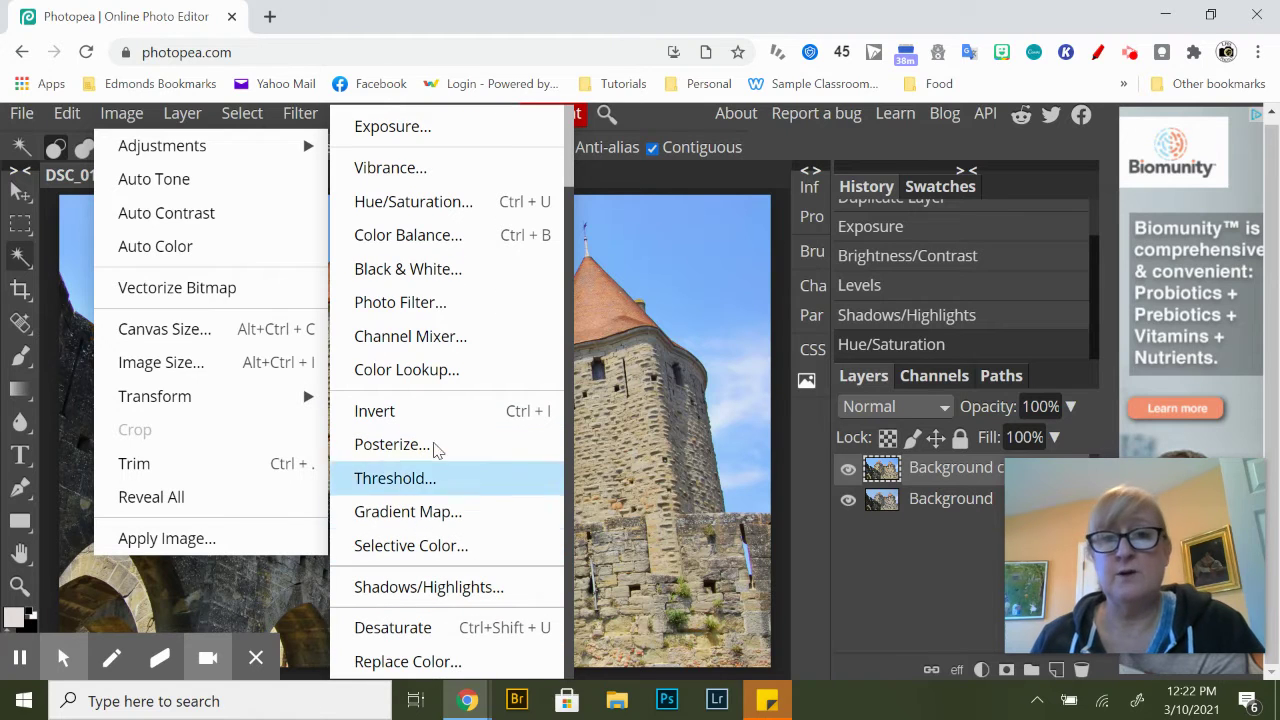
click(647, 183)
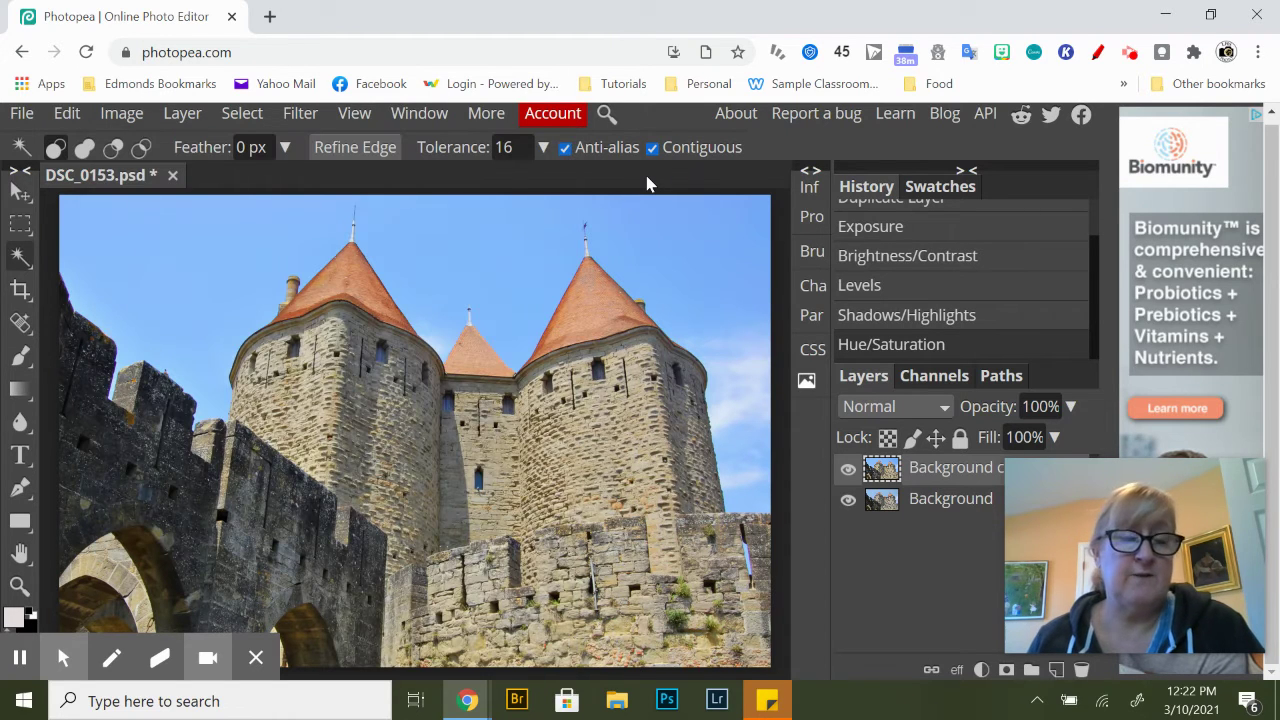
click(847, 471)
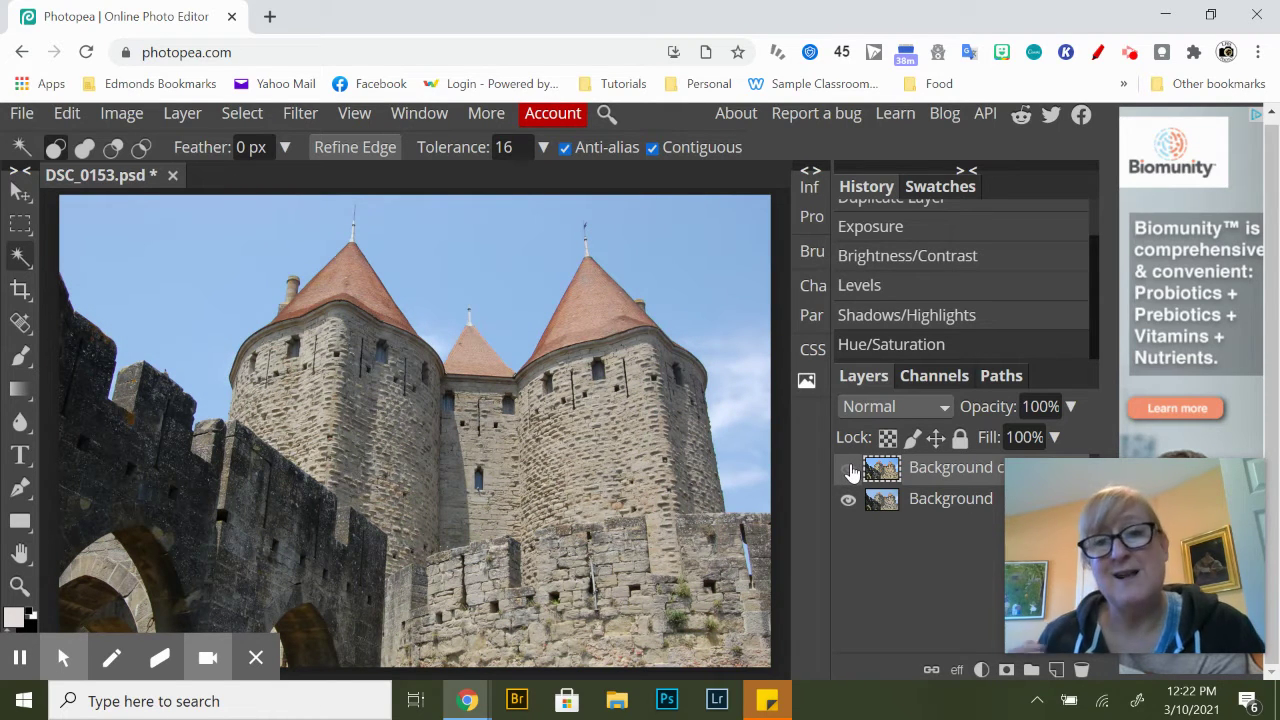
click(849, 471)
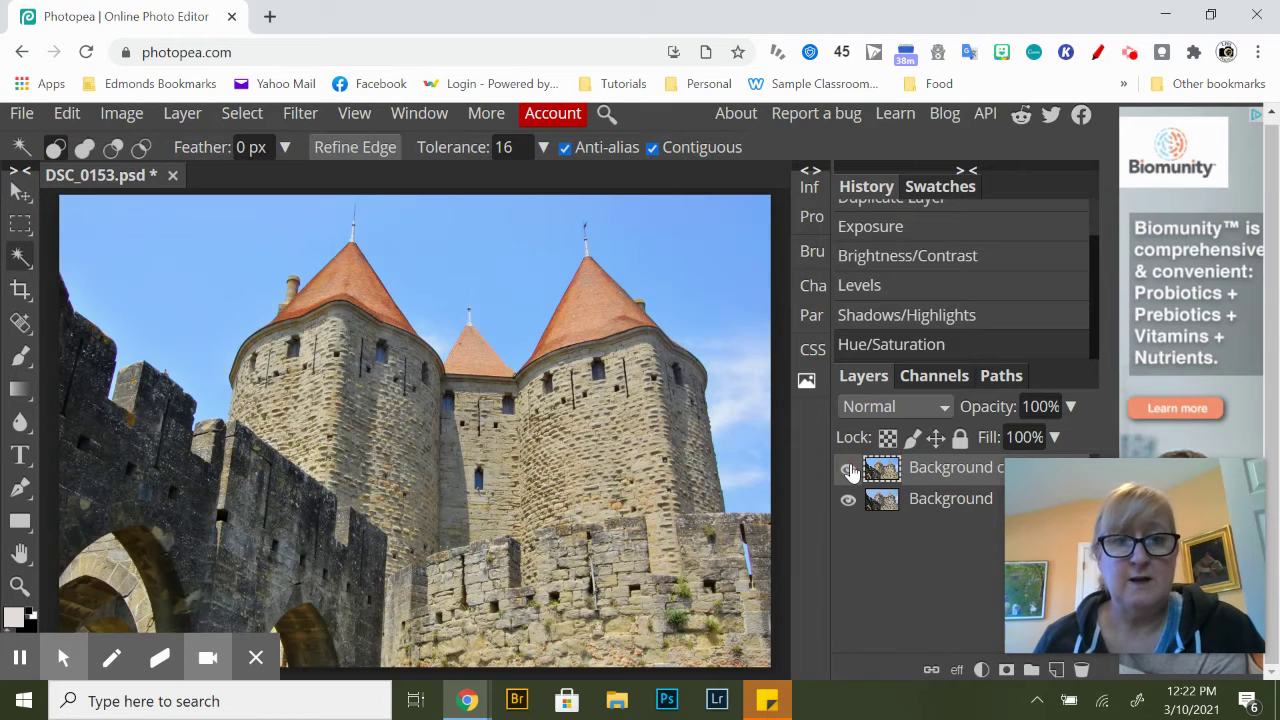
click(849, 470)
click(849, 470)
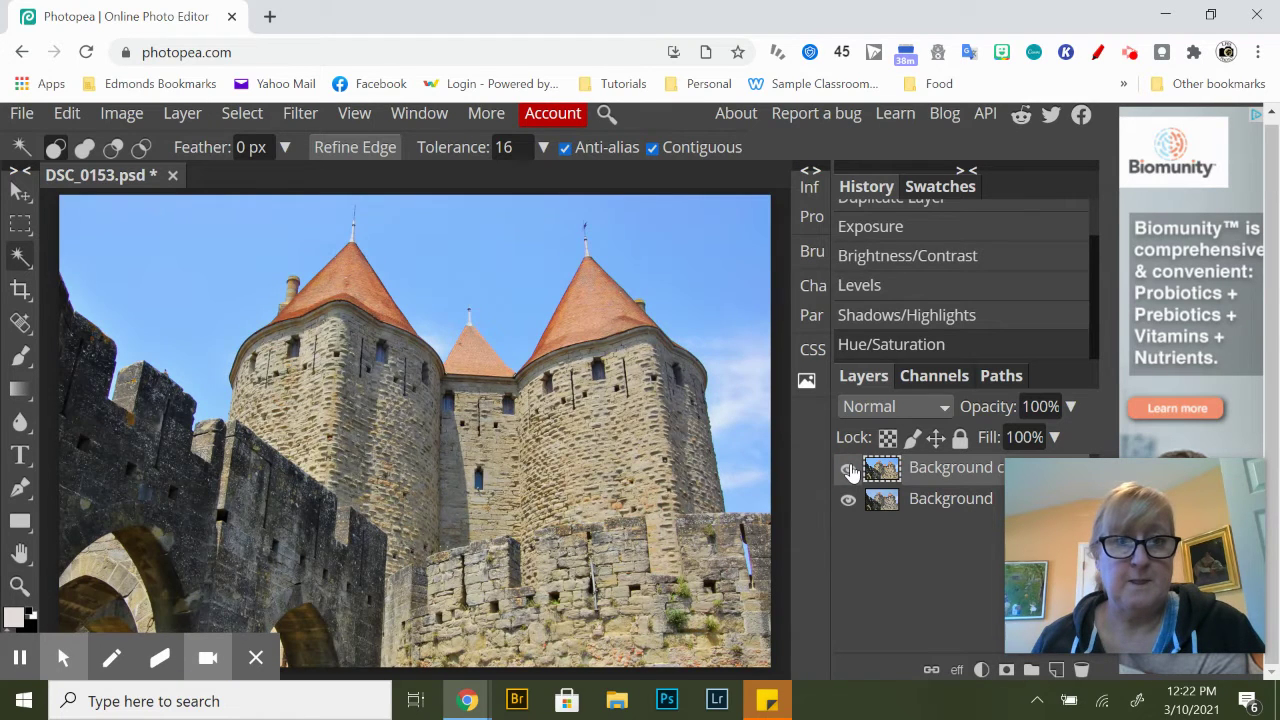
click(849, 470)
click(849, 470)
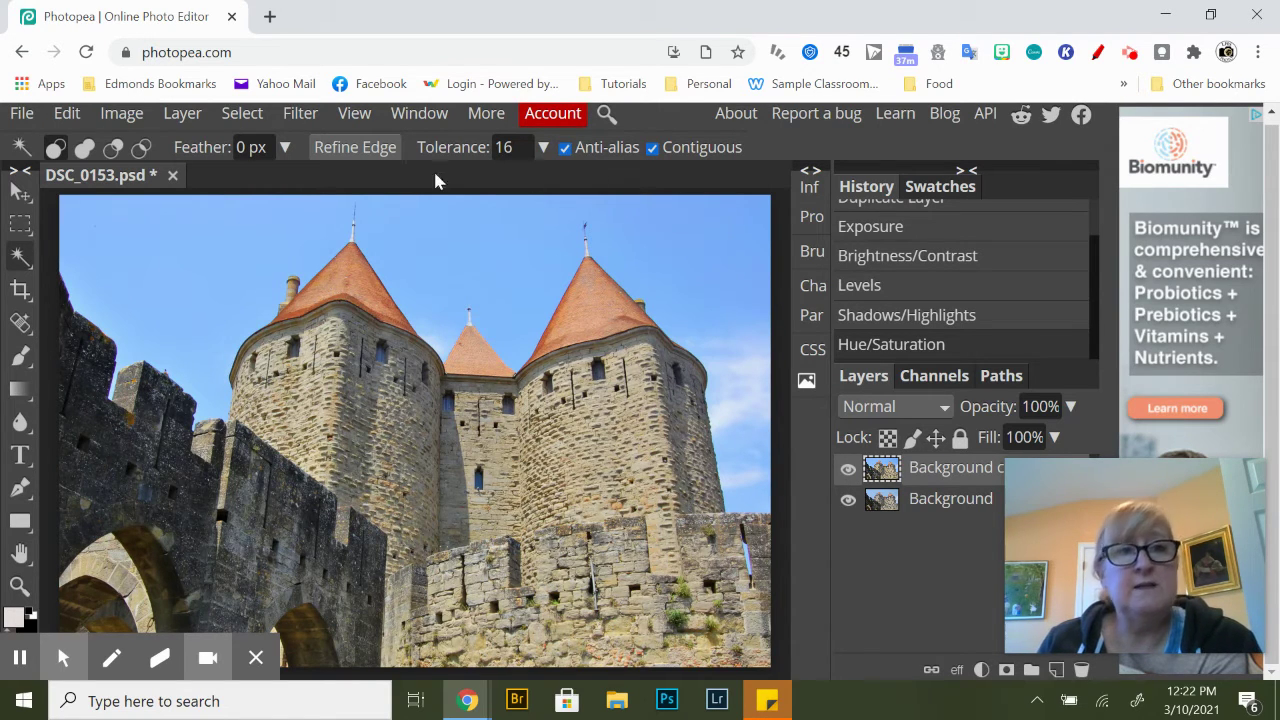
Start a JPG export of the castle photo, showing 1600 × 1064 px at quality 70%
click(22, 115)
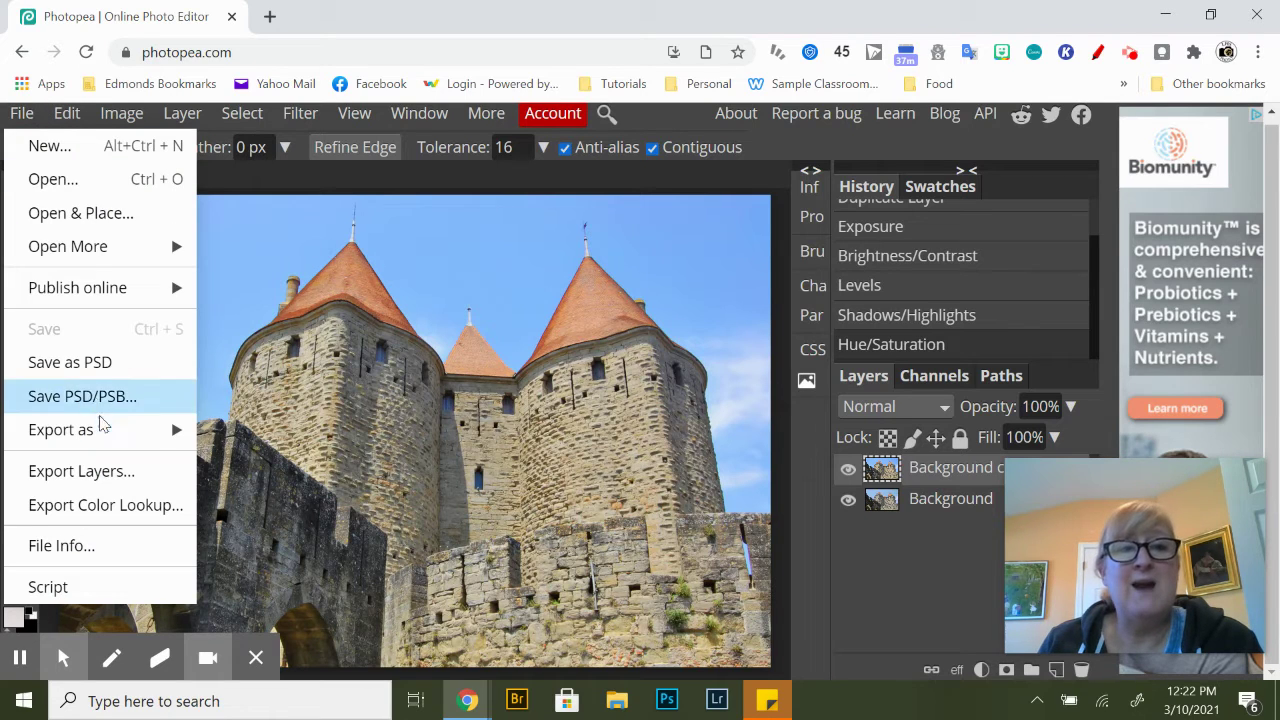
mouse_move(112, 425)
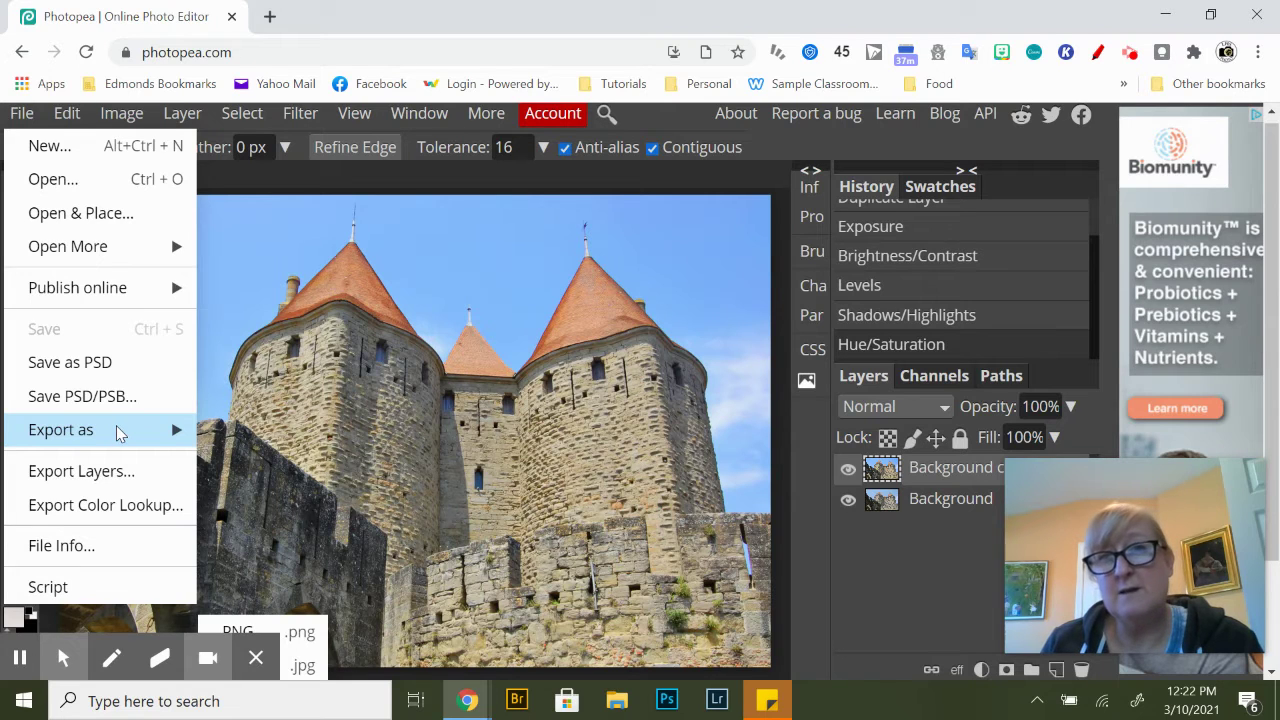
click(117, 431)
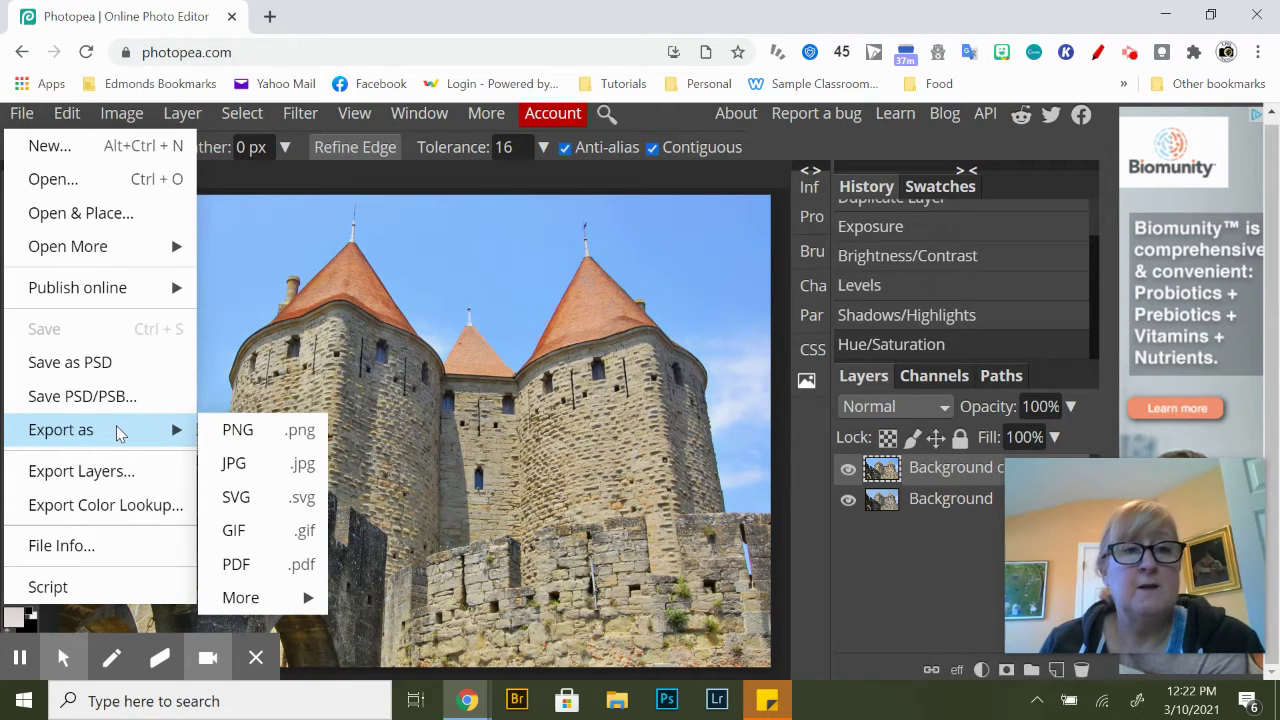
click(240, 466)
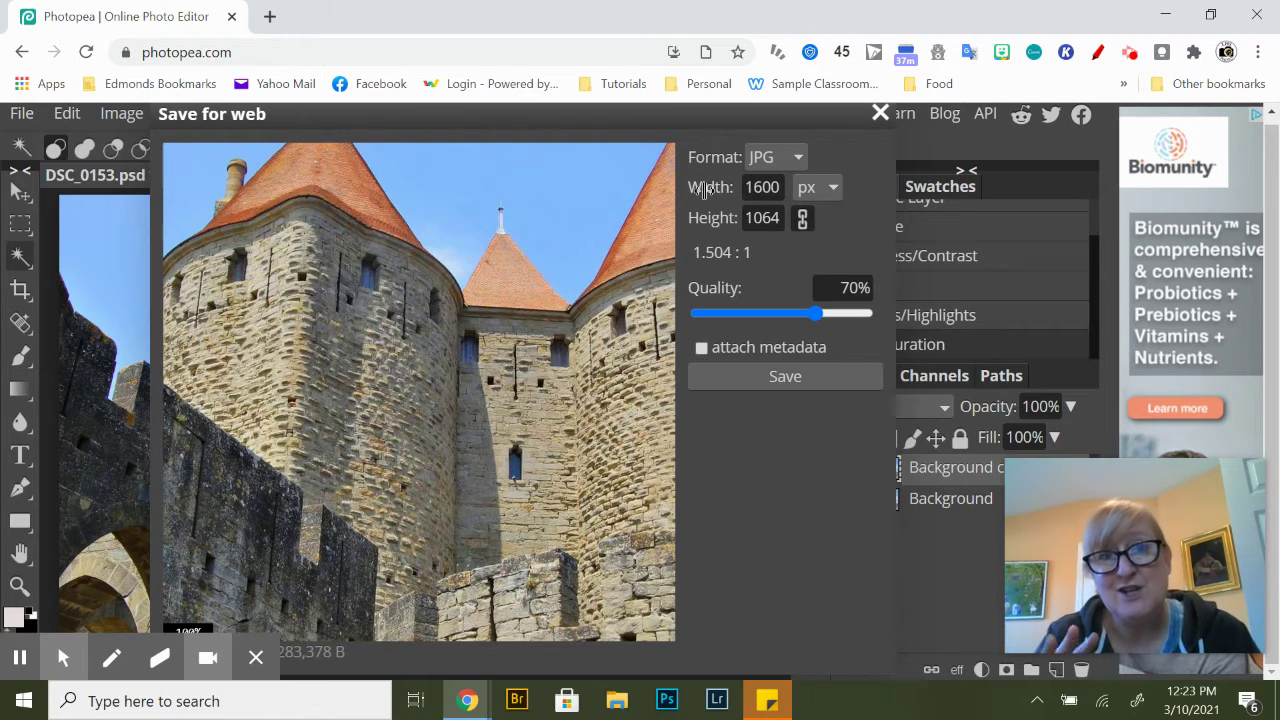
Set the export width to 7 inches with proportions locked, attach metadata, and save the JPG
click(828, 189)
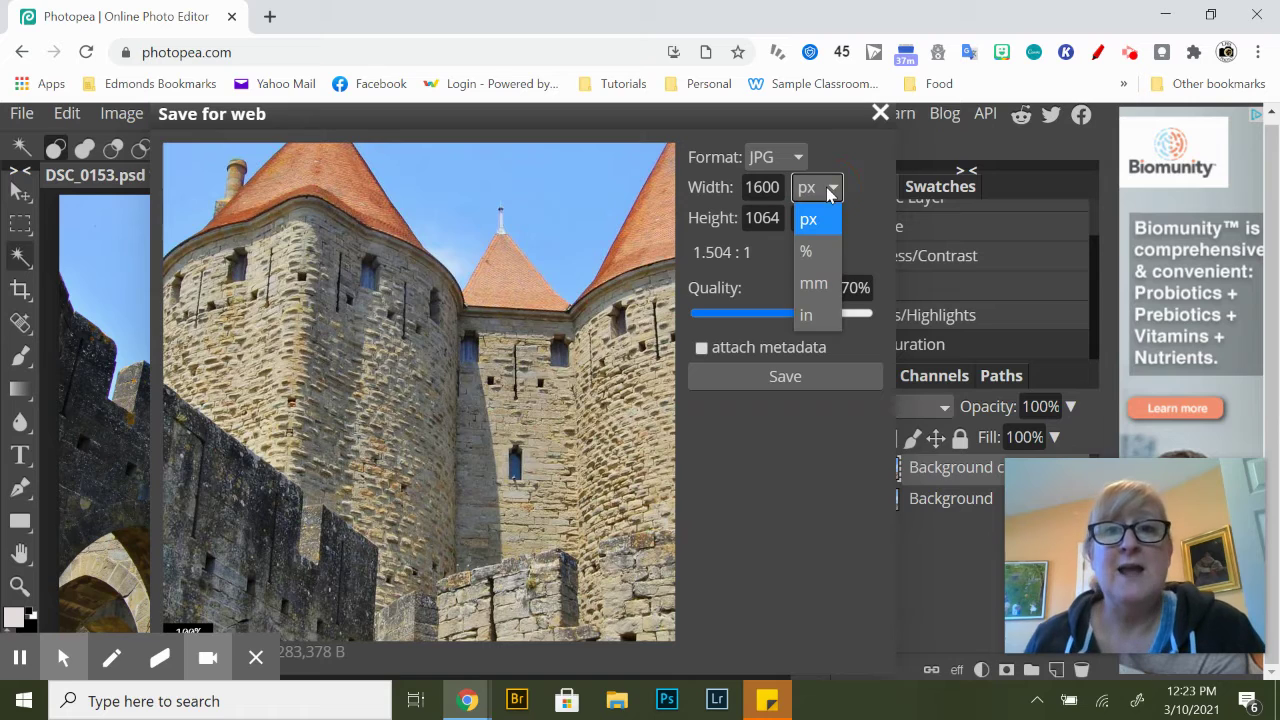
click(808, 314)
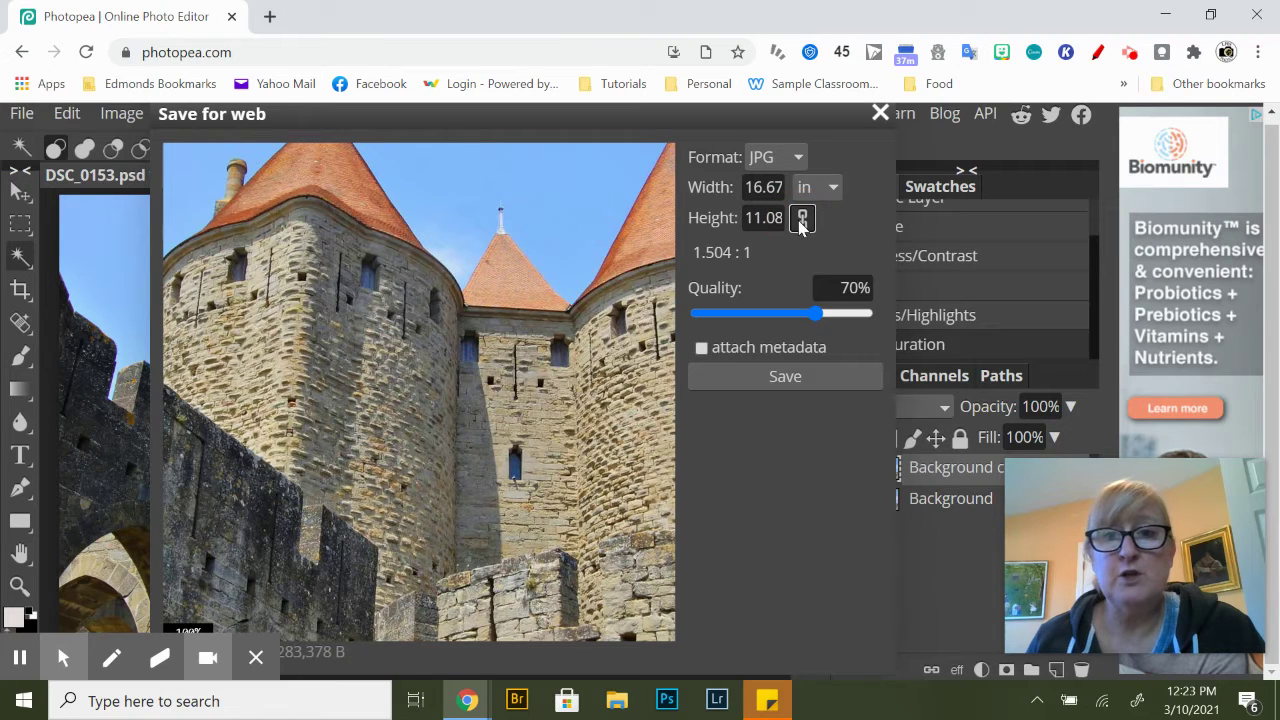
click(804, 220)
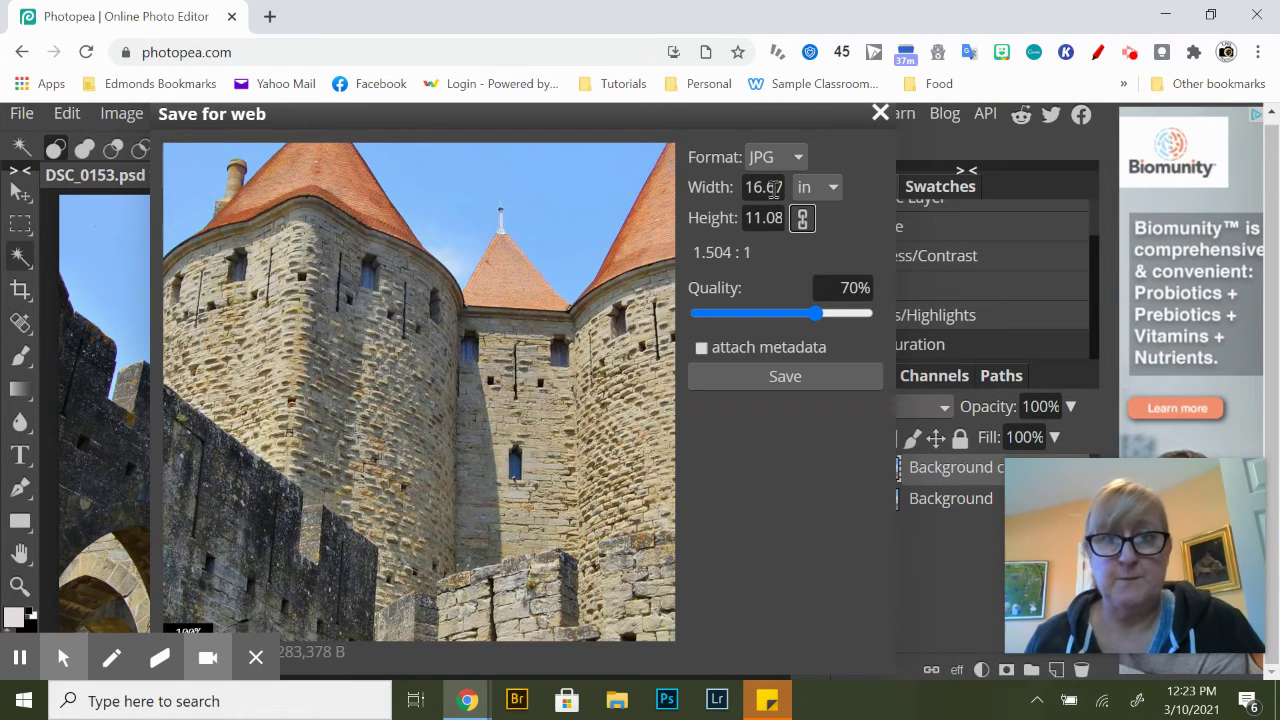
click(762, 188)
drag(749, 192, 811, 190)
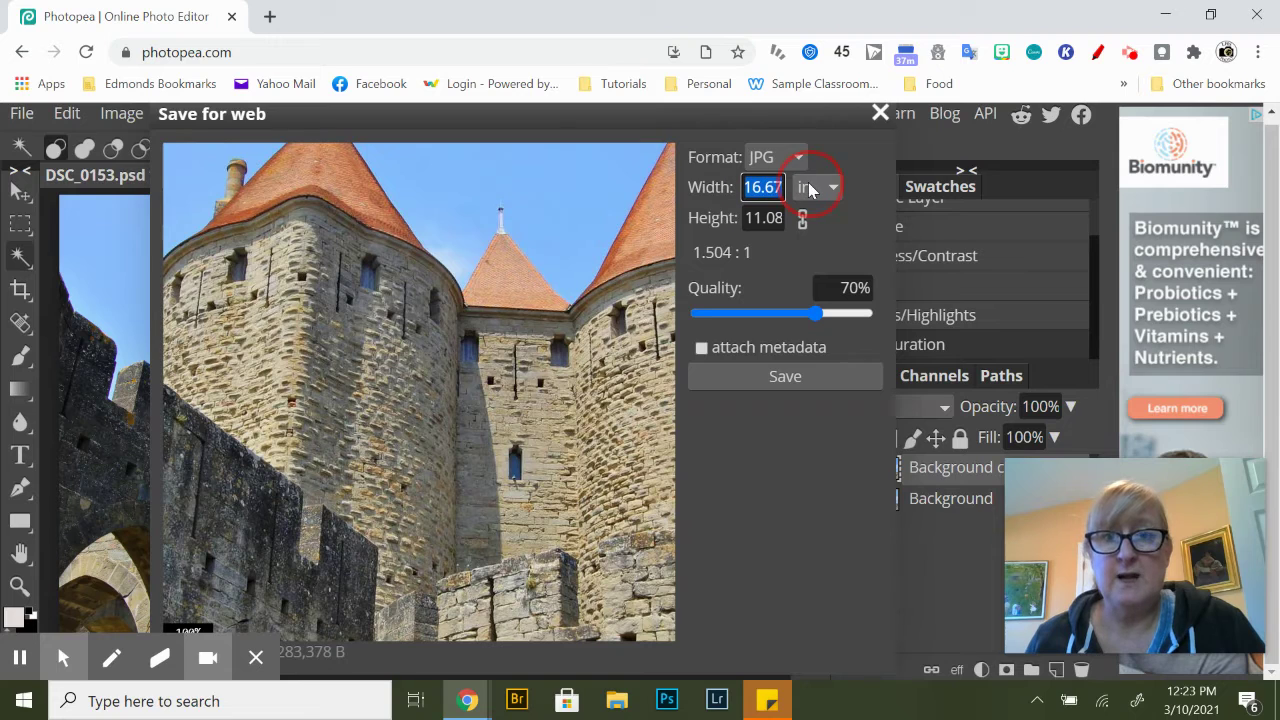
text(7)
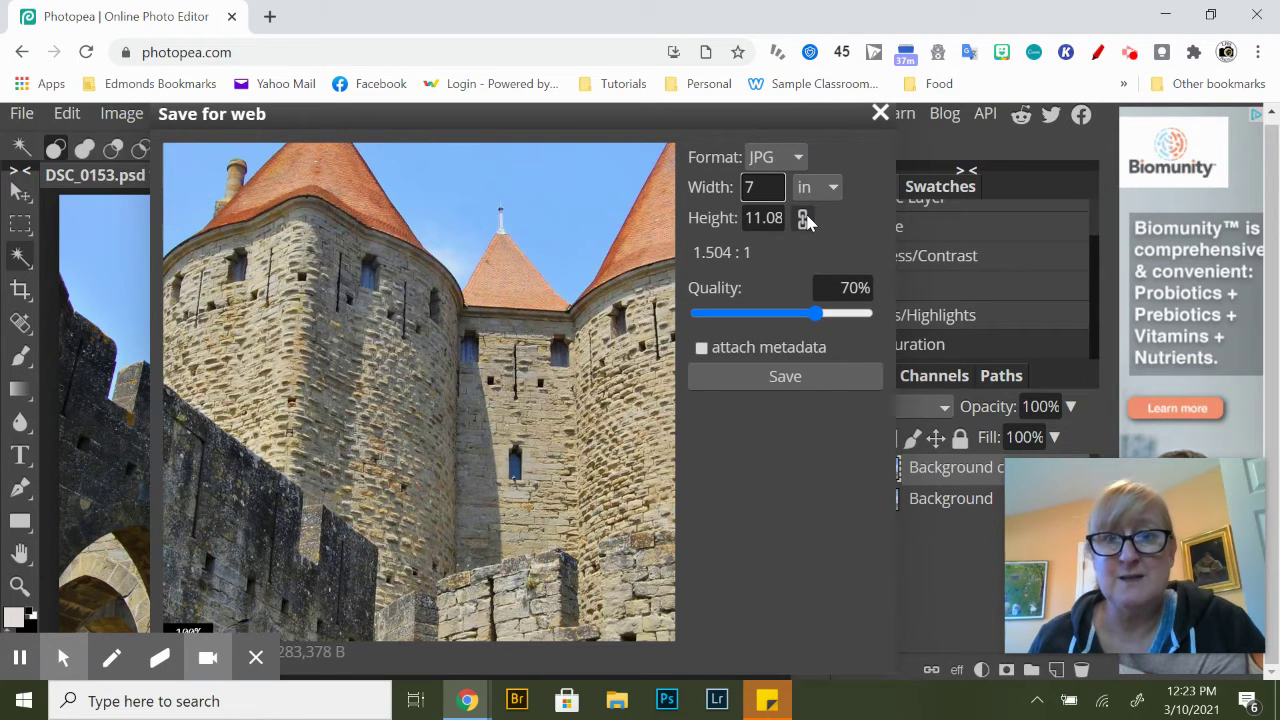
click(805, 220)
click(740, 218)
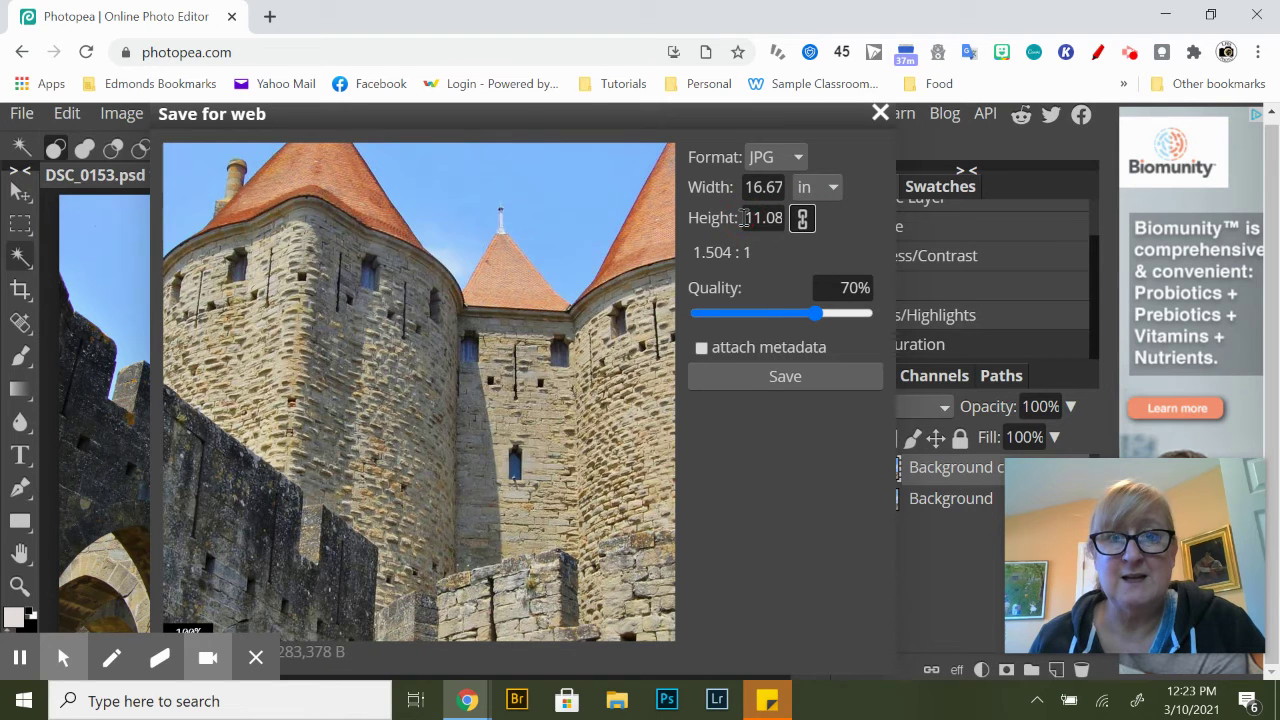
click(752, 187)
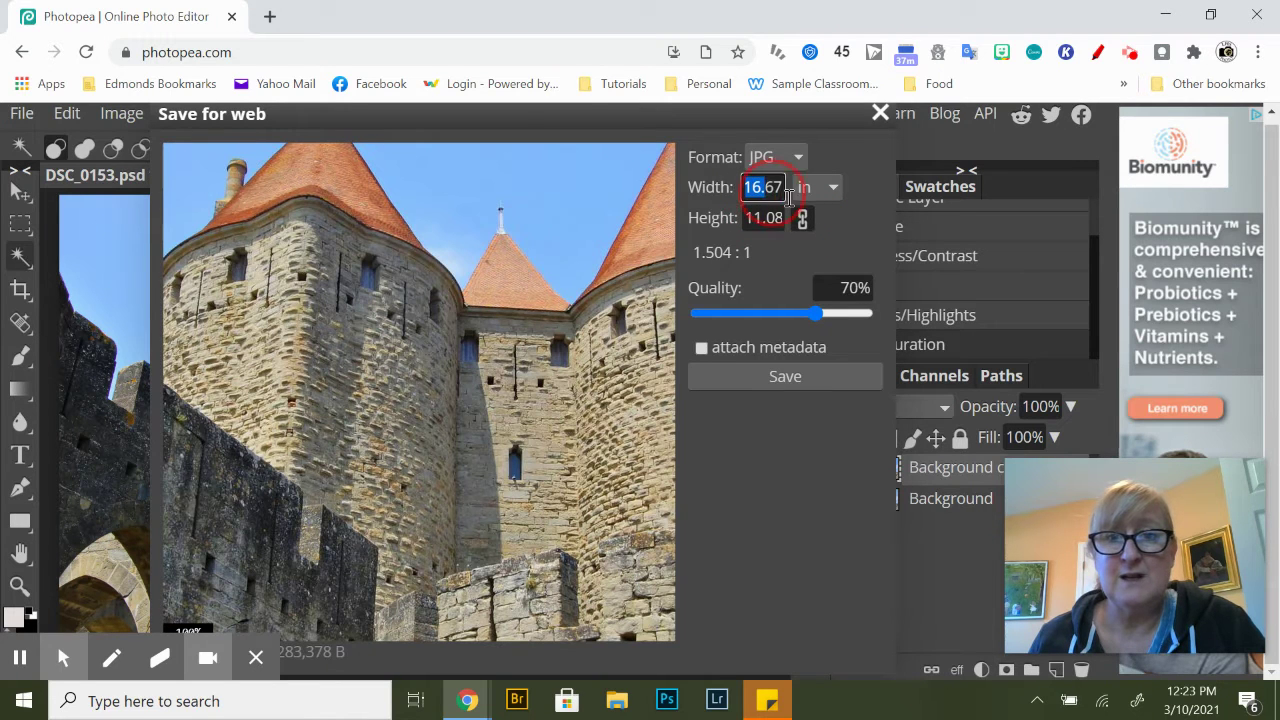
text(7)
key(Return)
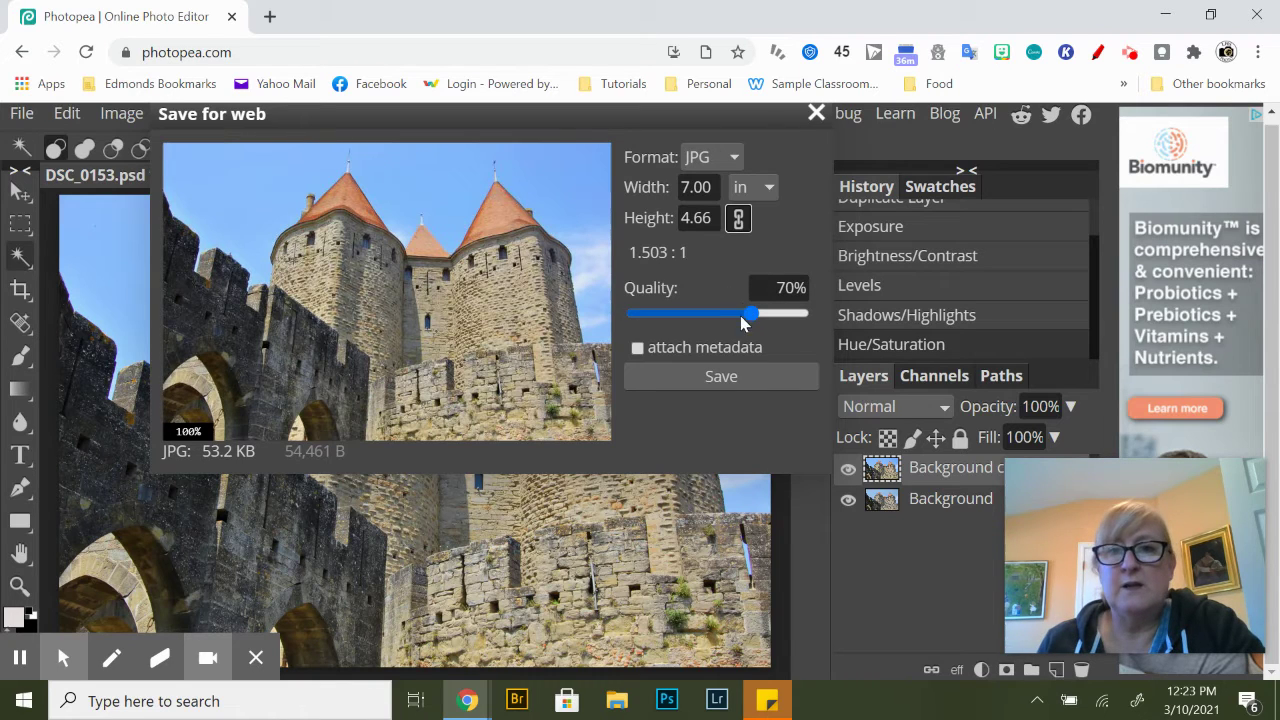
click(640, 349)
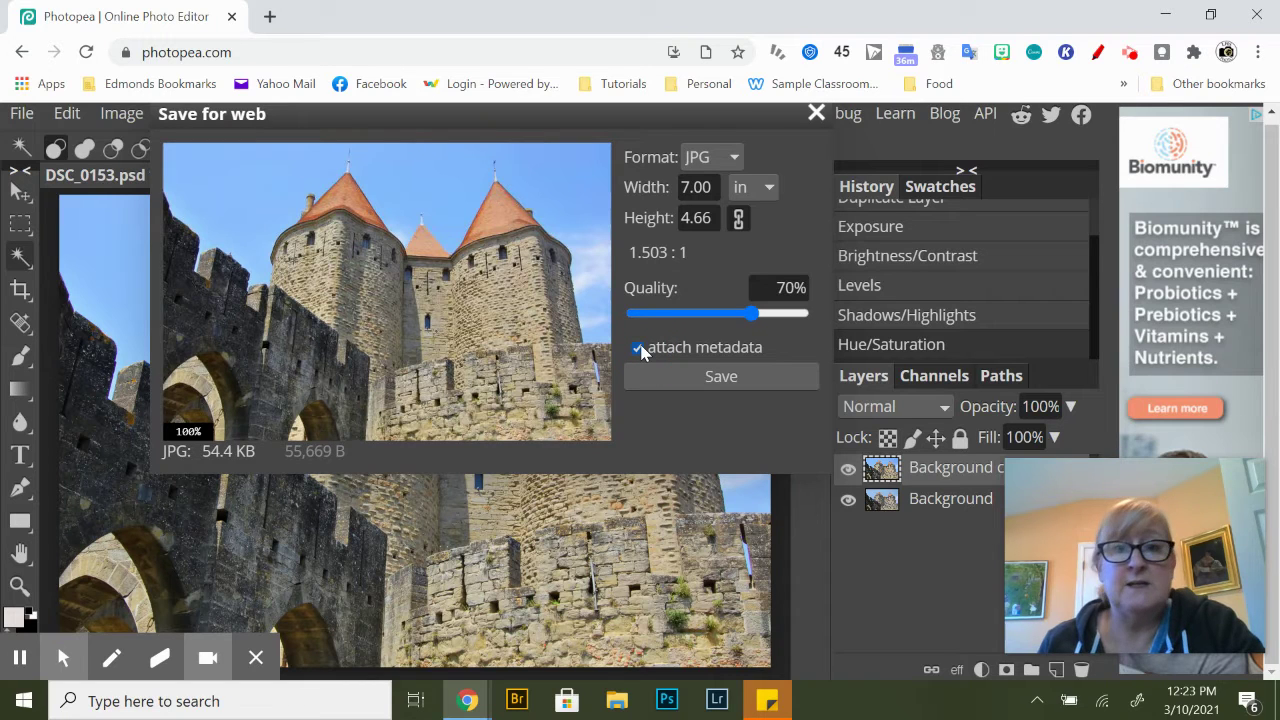
click(721, 381)
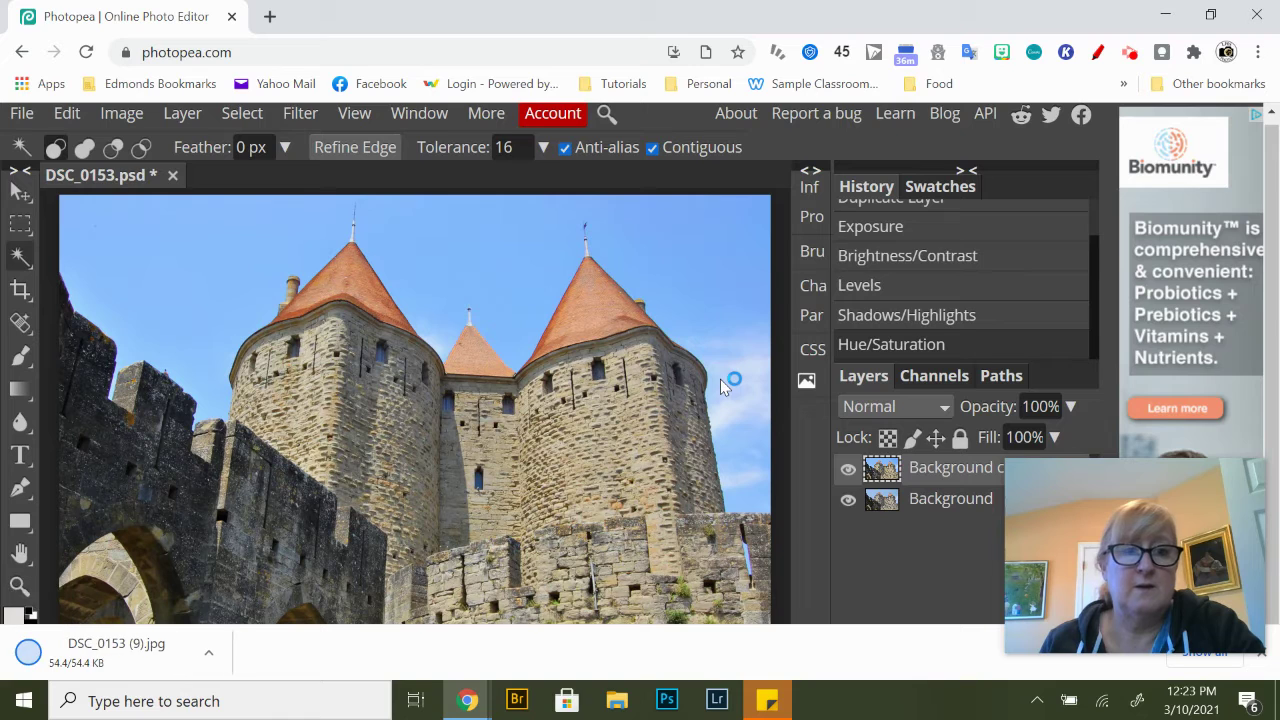
Restore Chrome and launch Google Drive's My Drive from the Apps page in a new tab
click(1166, 14)
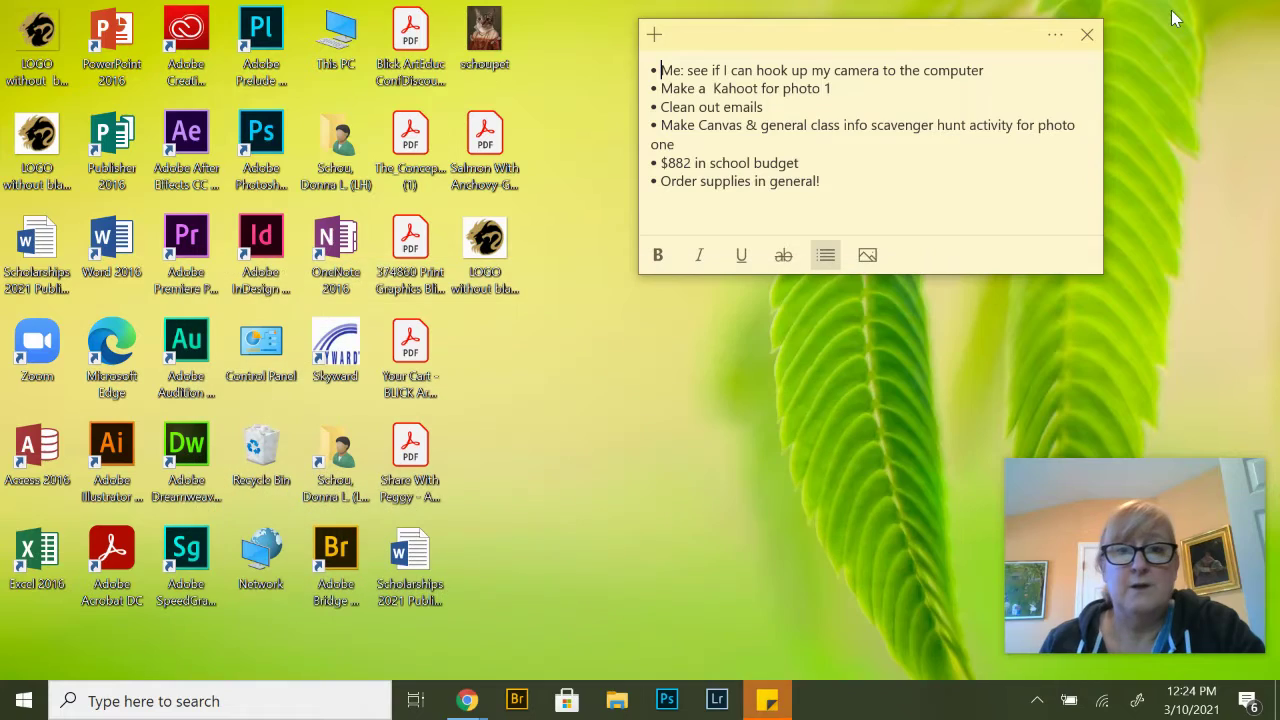
click(467, 700)
click(325, 642)
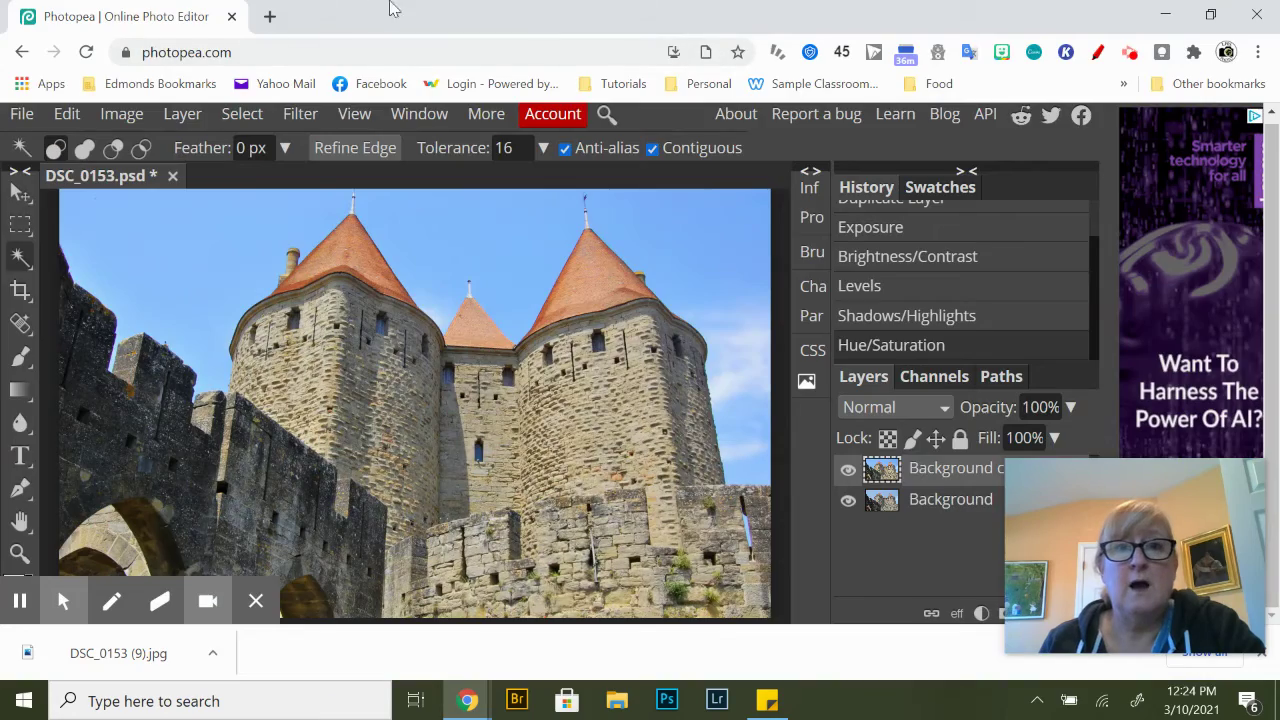
click(260, 17)
click(42, 85)
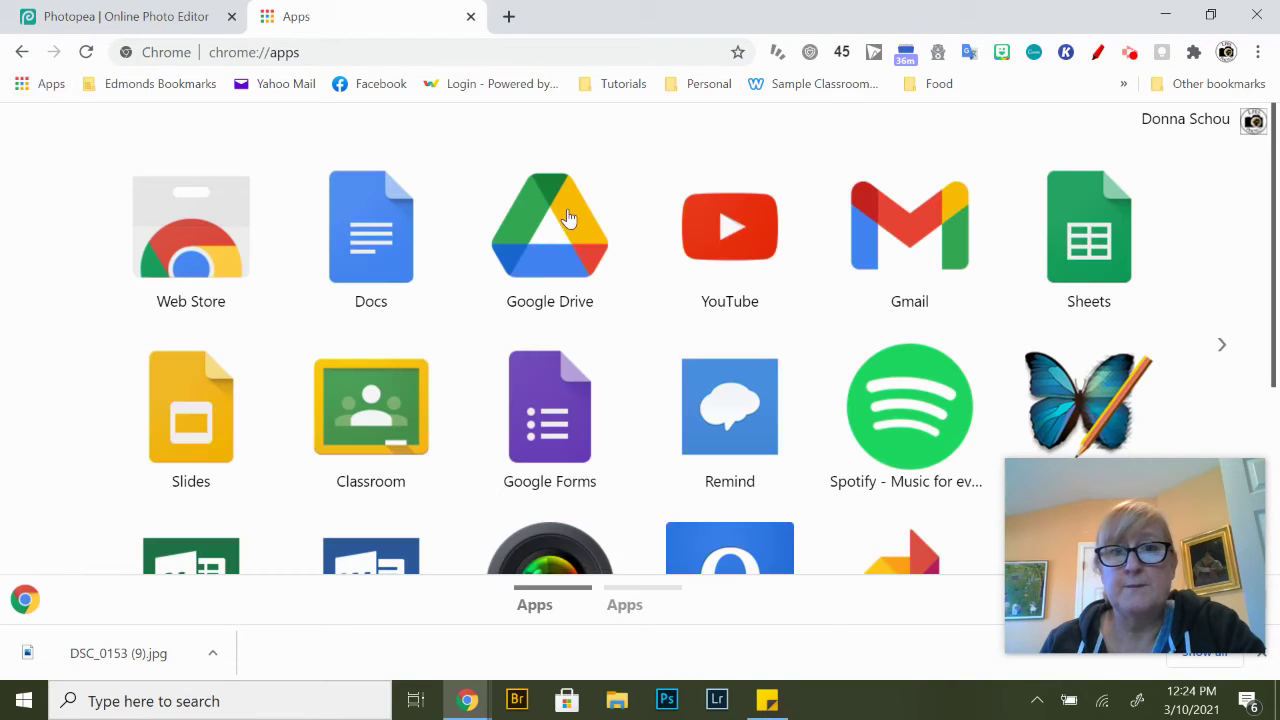
click(567, 217)
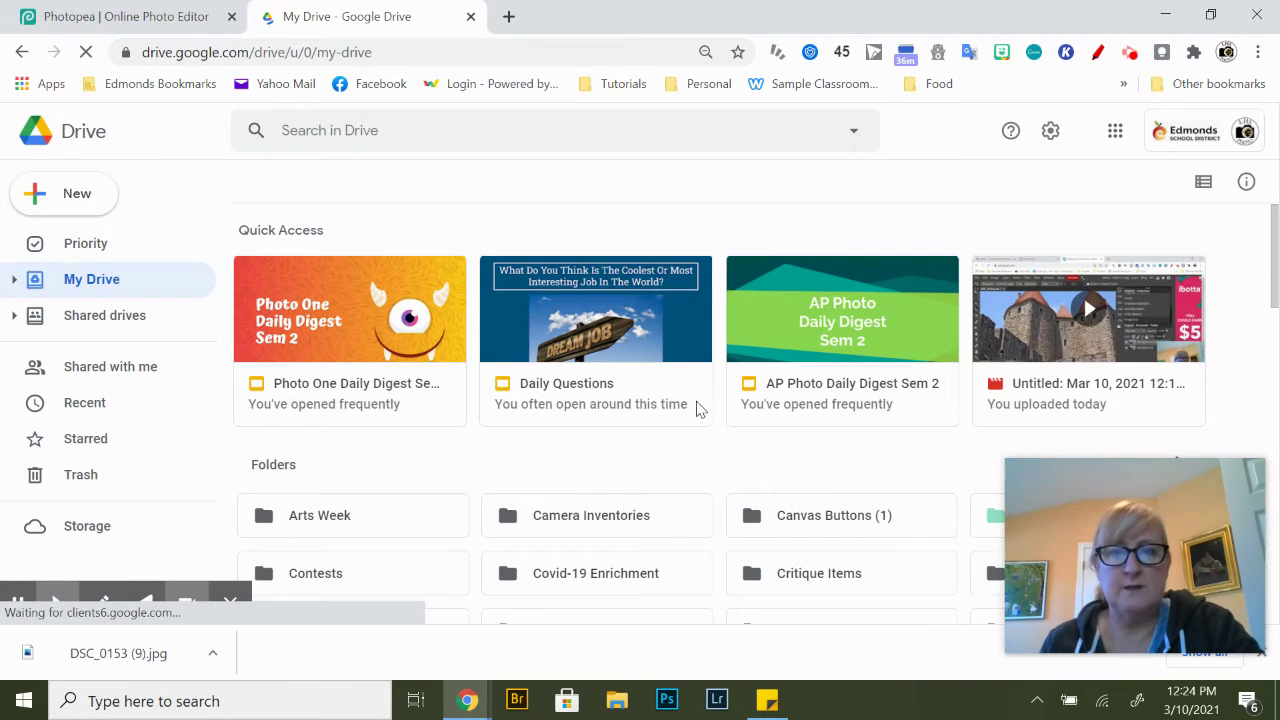
Open the Photo Class folder in My Drive to show 1st Assignment and Practice with Adobe
scroll(690, 422, down, 1)
scroll(1114, 365, down, 2)
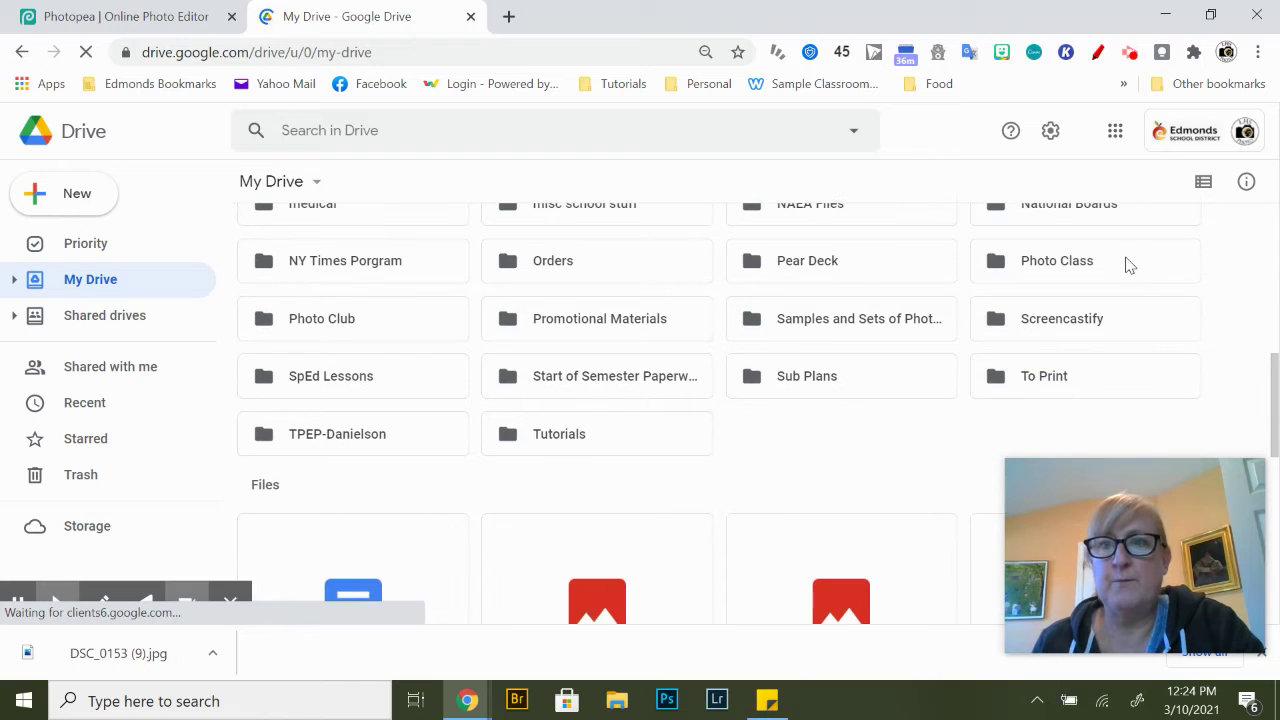
click(1126, 262)
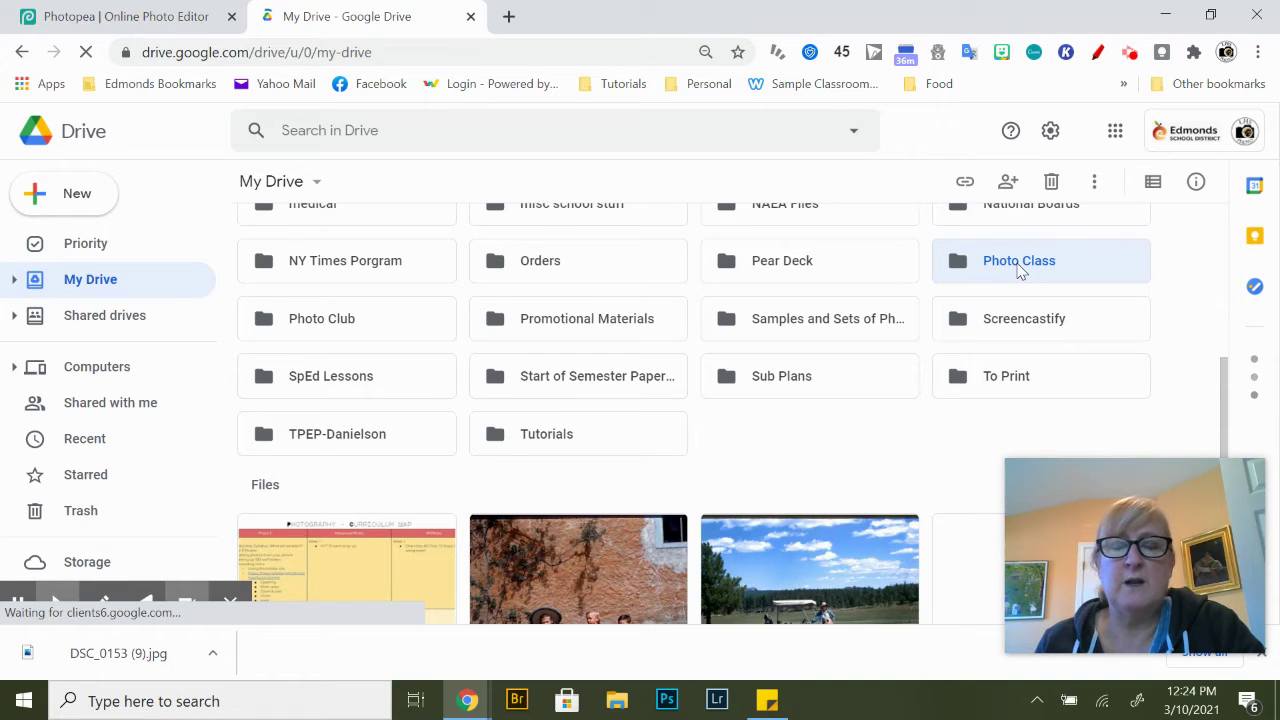
scroll(1020, 271, up, 10)
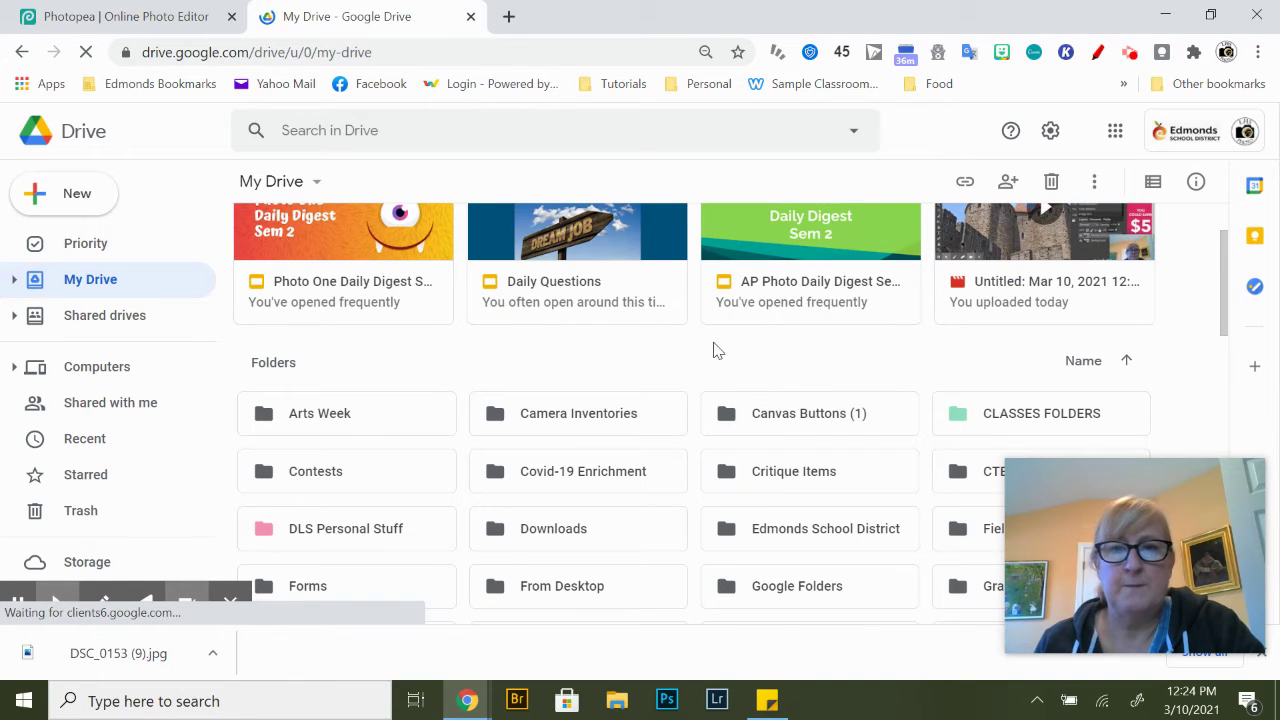
scroll(873, 337, down, 10)
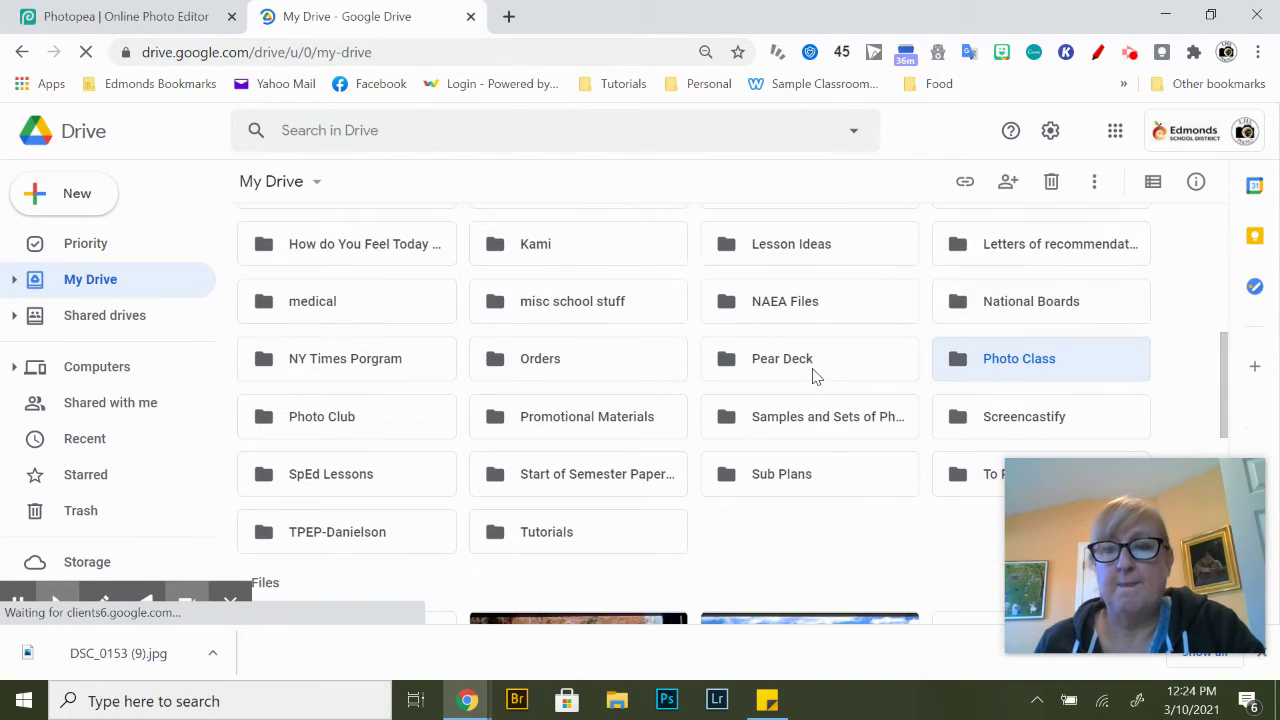
double_click(1015, 357)
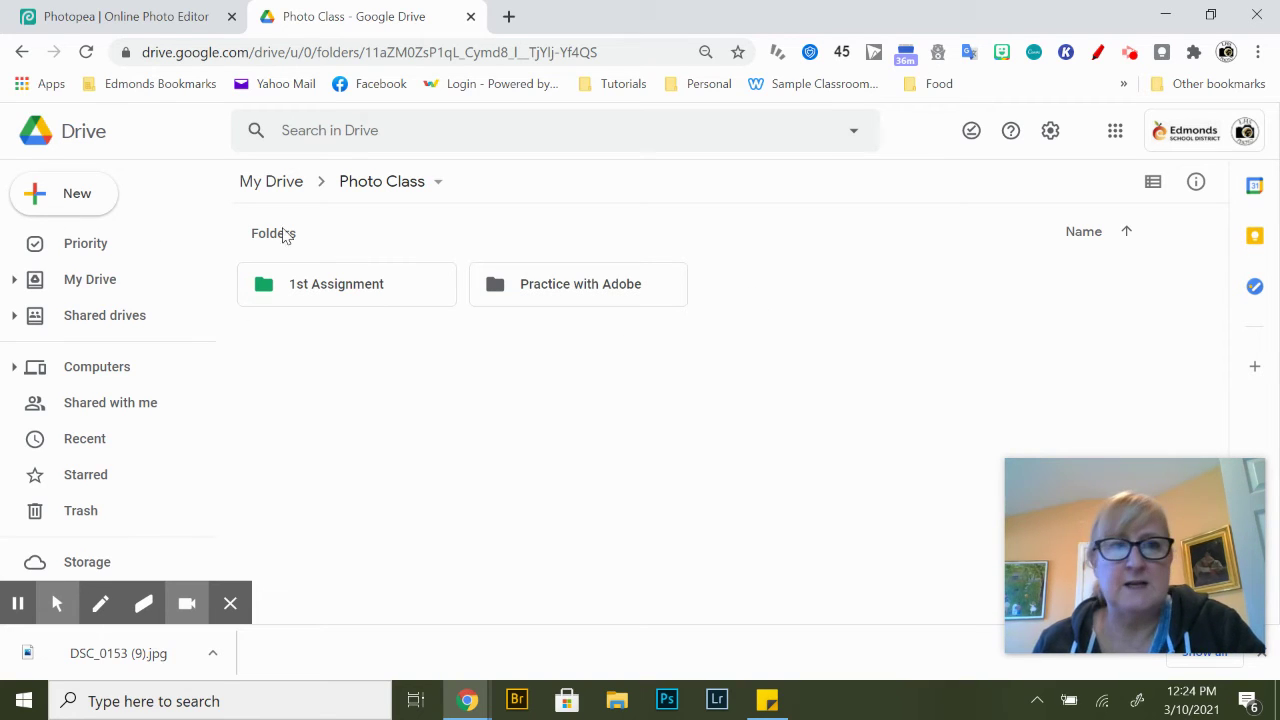
Upload DSC_0153 (9).jpg from the Downloads folder into Photo Class
click(45, 197)
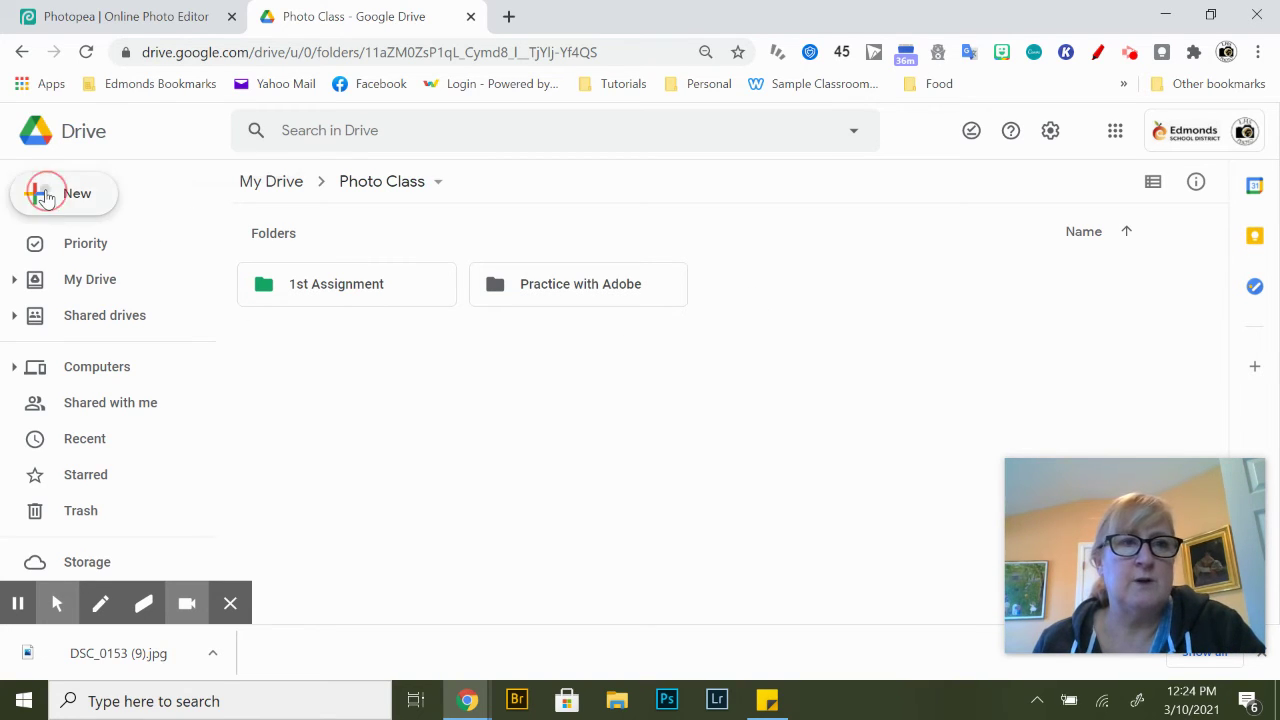
click(63, 245)
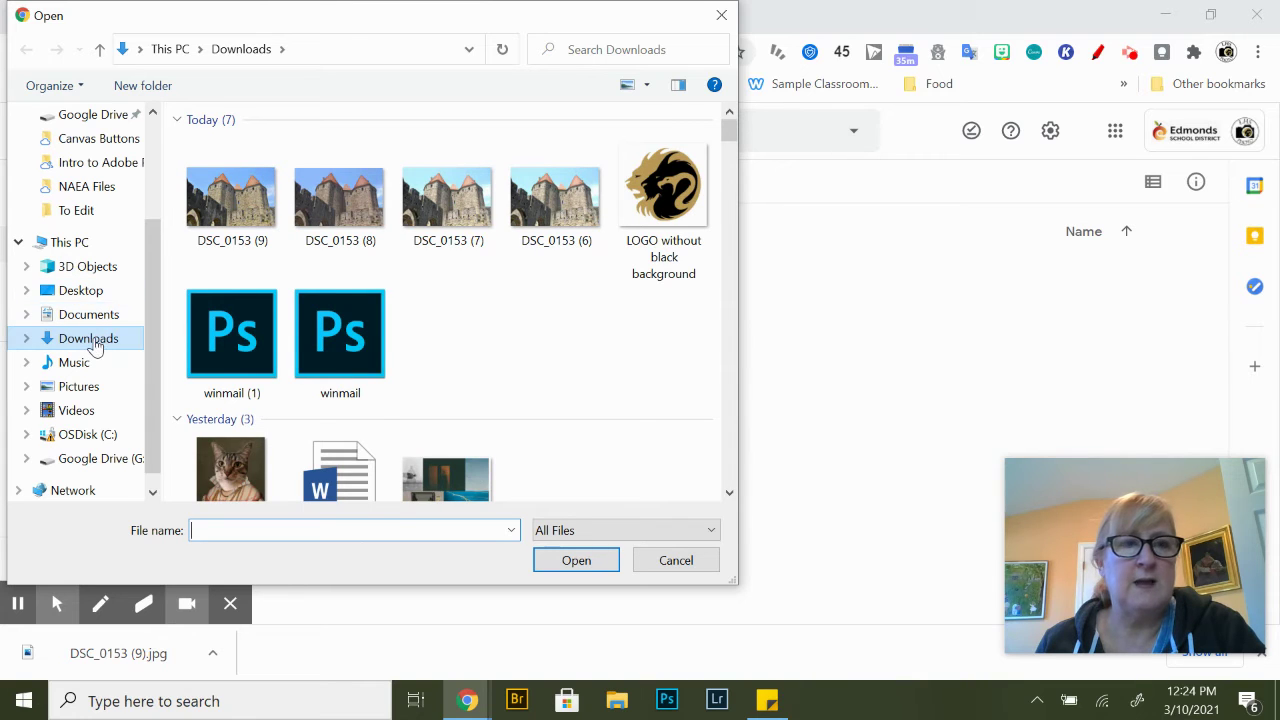
click(100, 342)
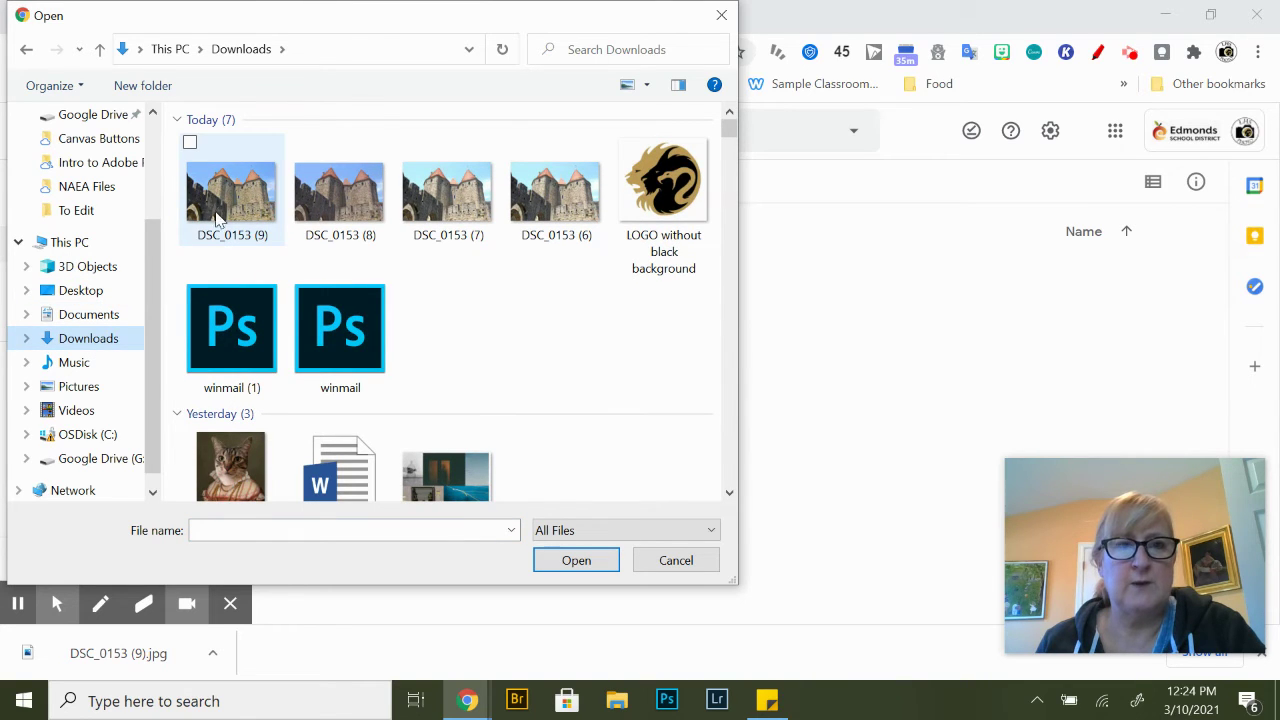
click(222, 208)
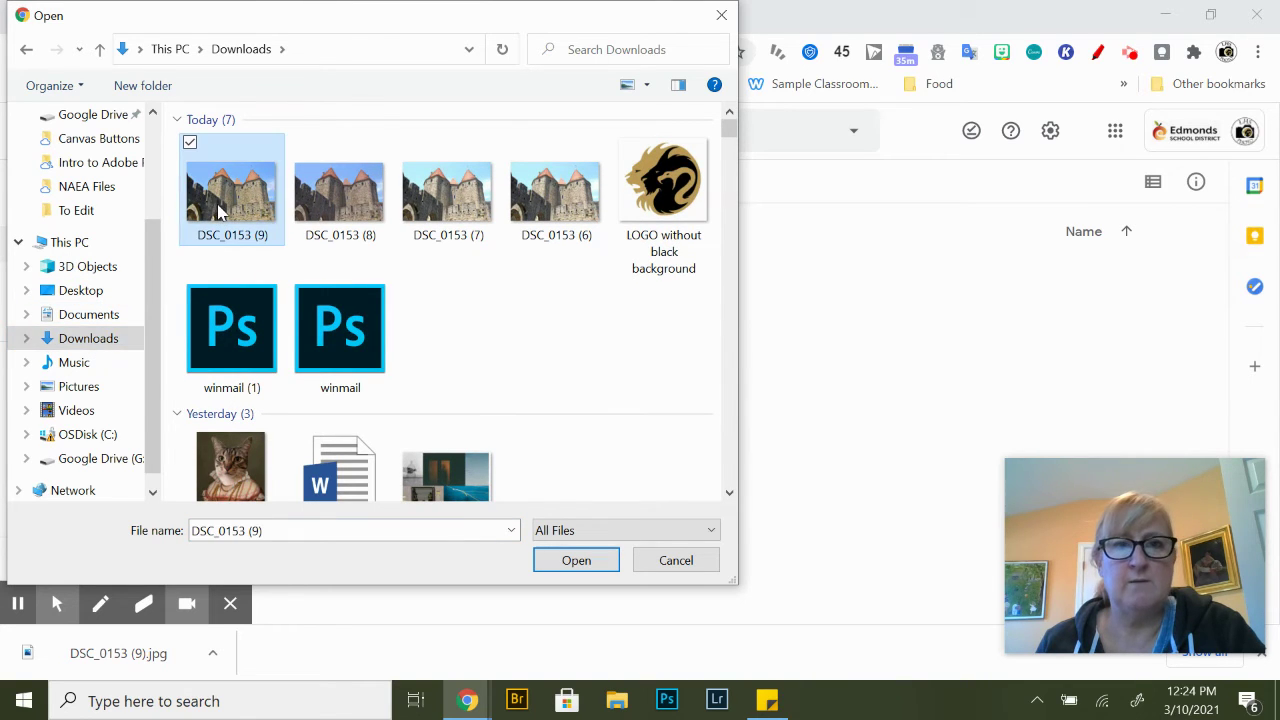
click(586, 564)
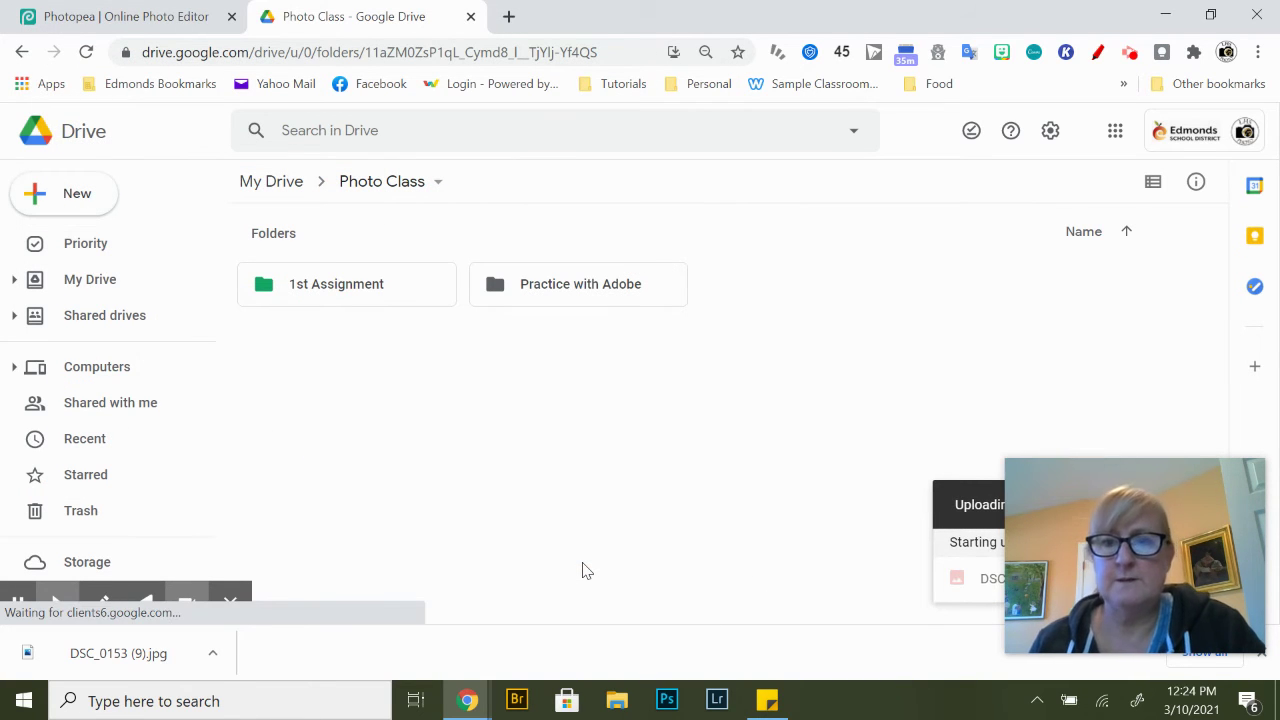
drag(1060, 486, 1043, 218)
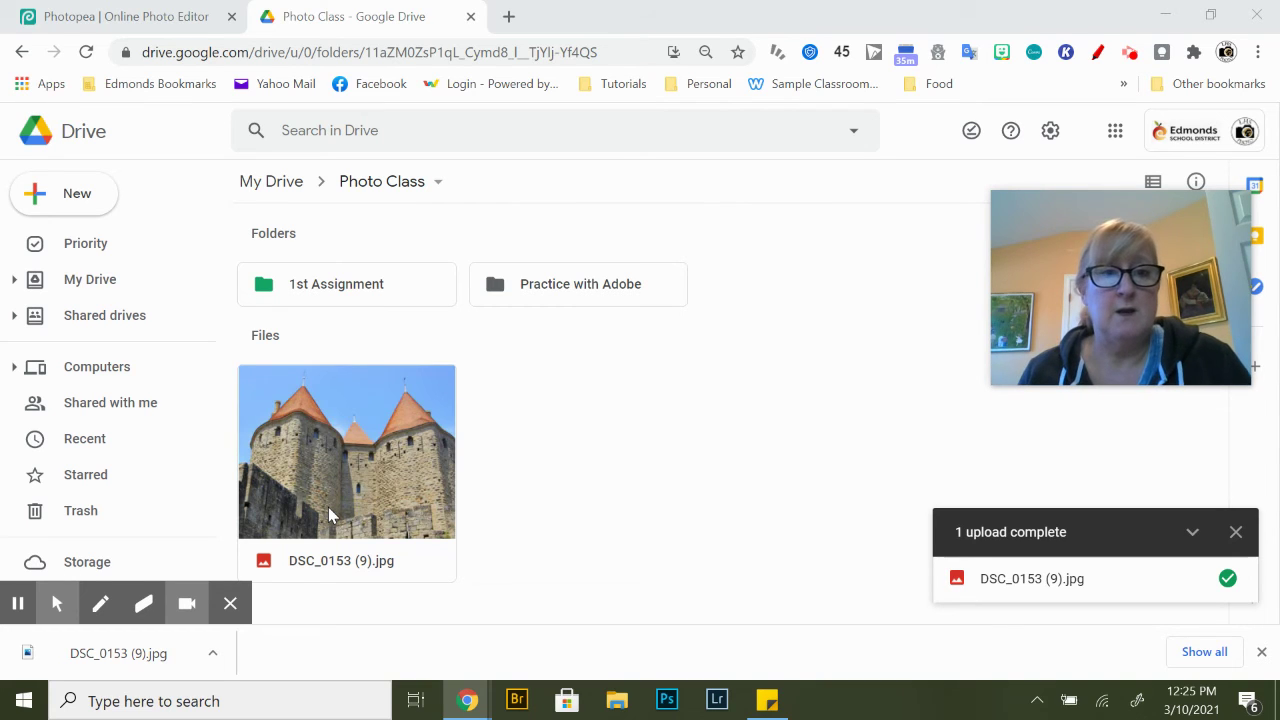
Rename the uploaded DSC_0153 (9).jpg castle photo to lastnameassignmentname.jpg
right_click(330, 515)
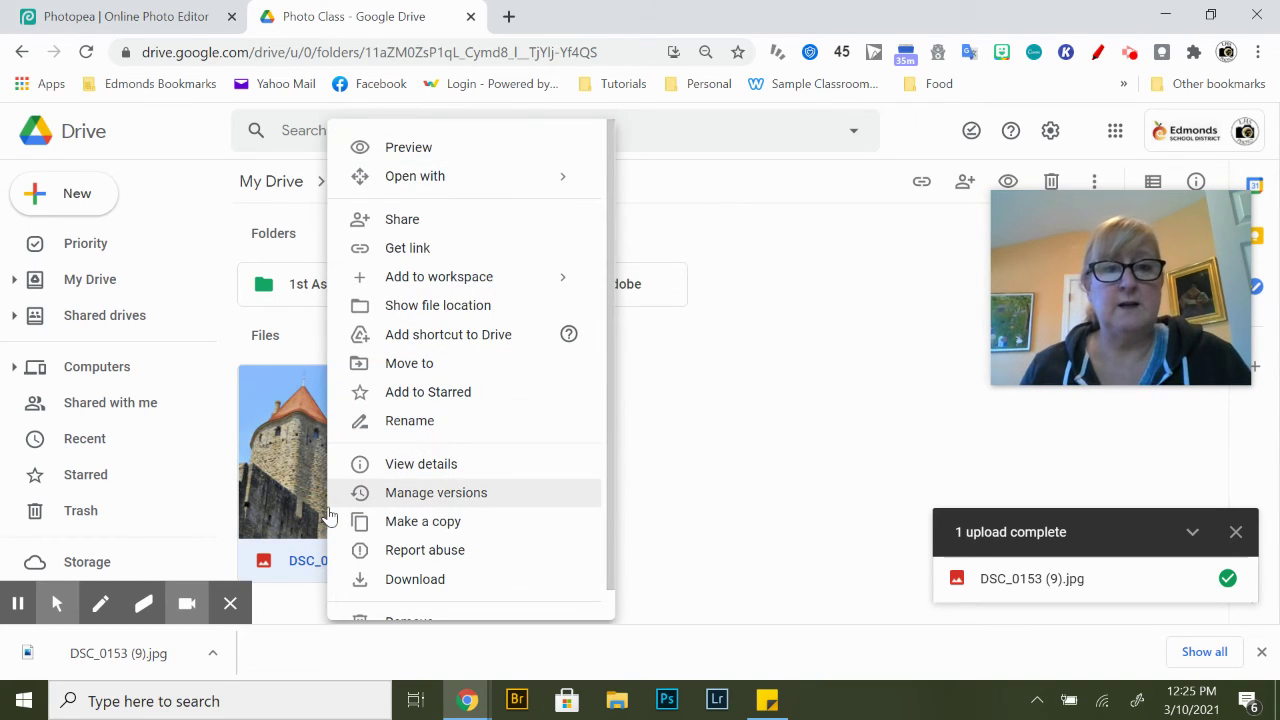
click(390, 421)
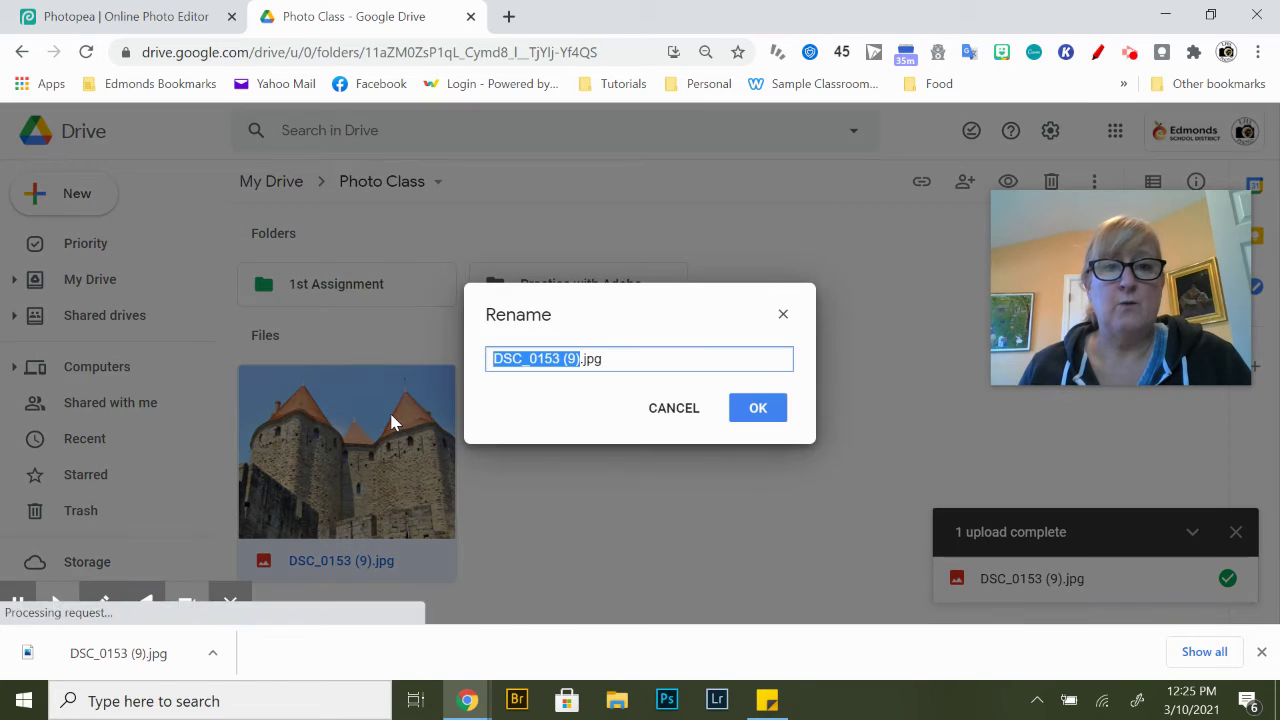
text(last)
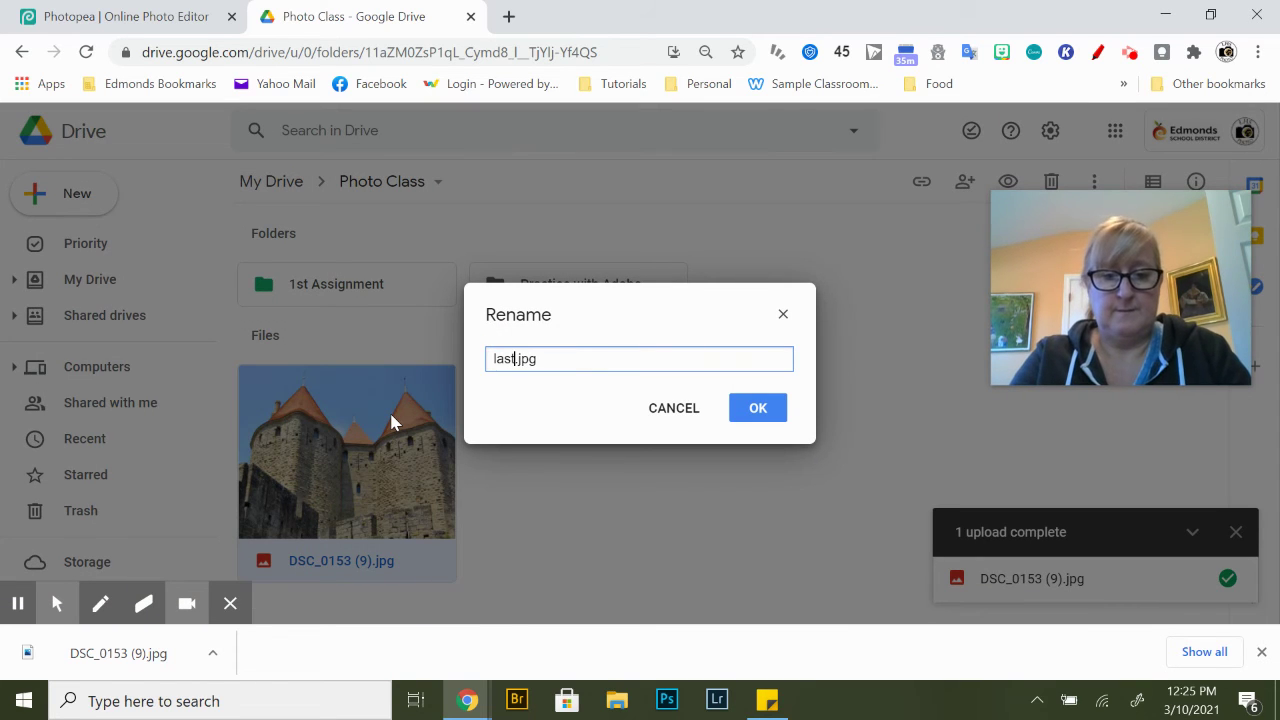
text(nam)
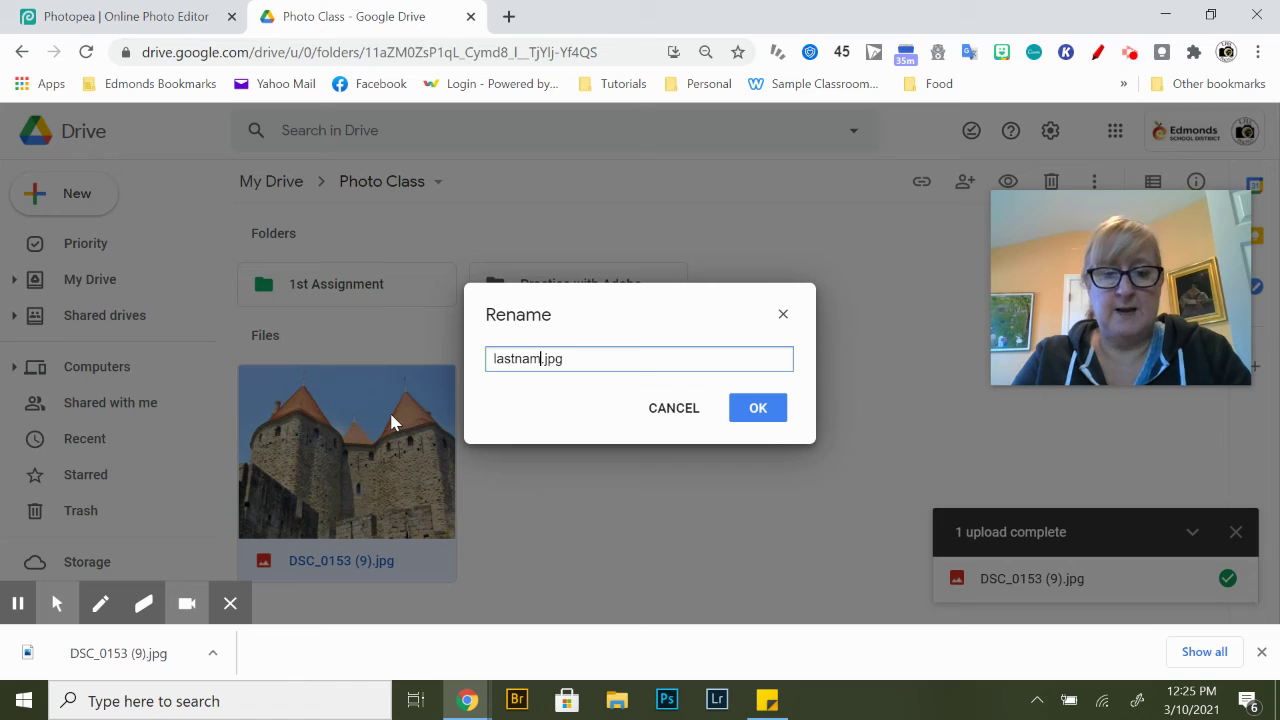
text(eassignmentnam)
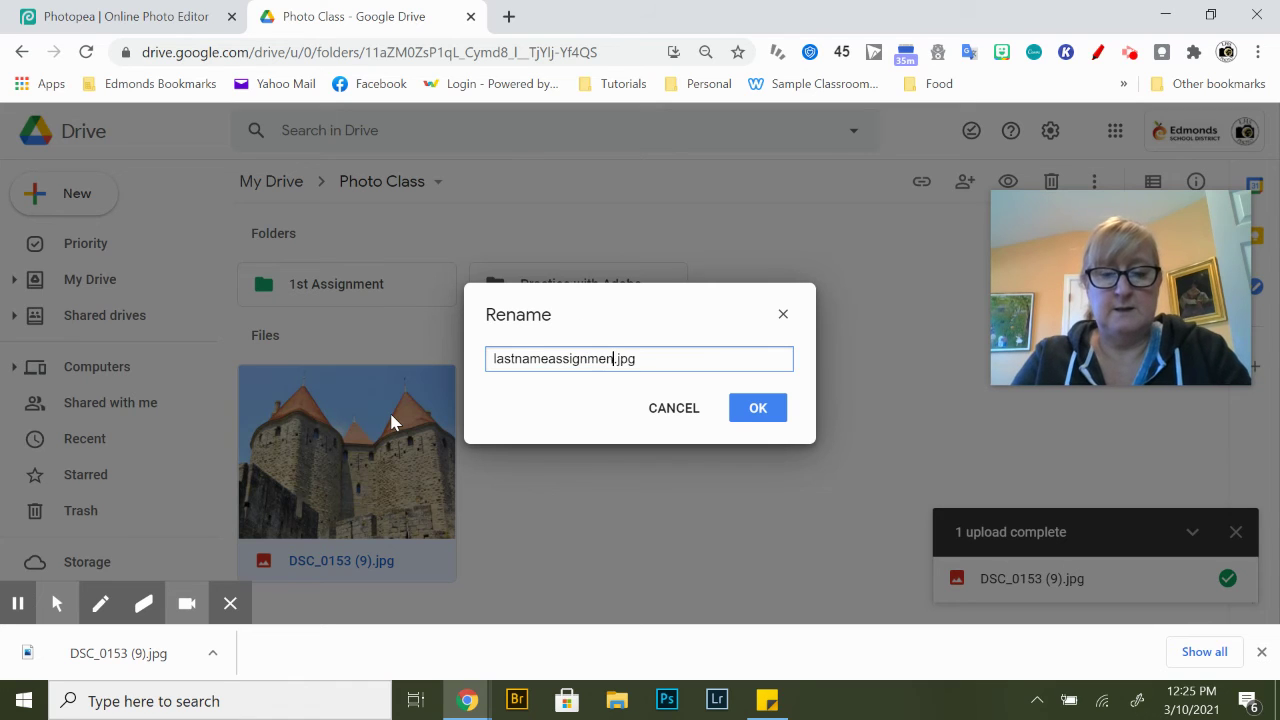
text(e)
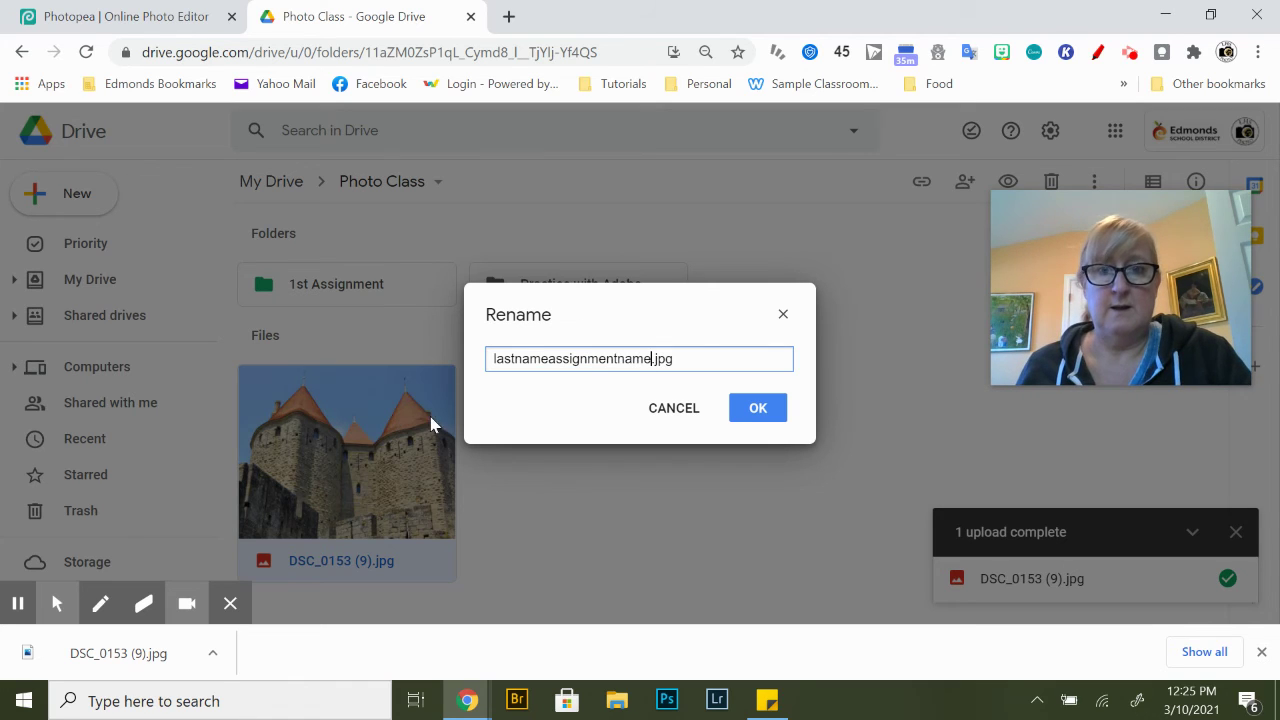
click(673, 356)
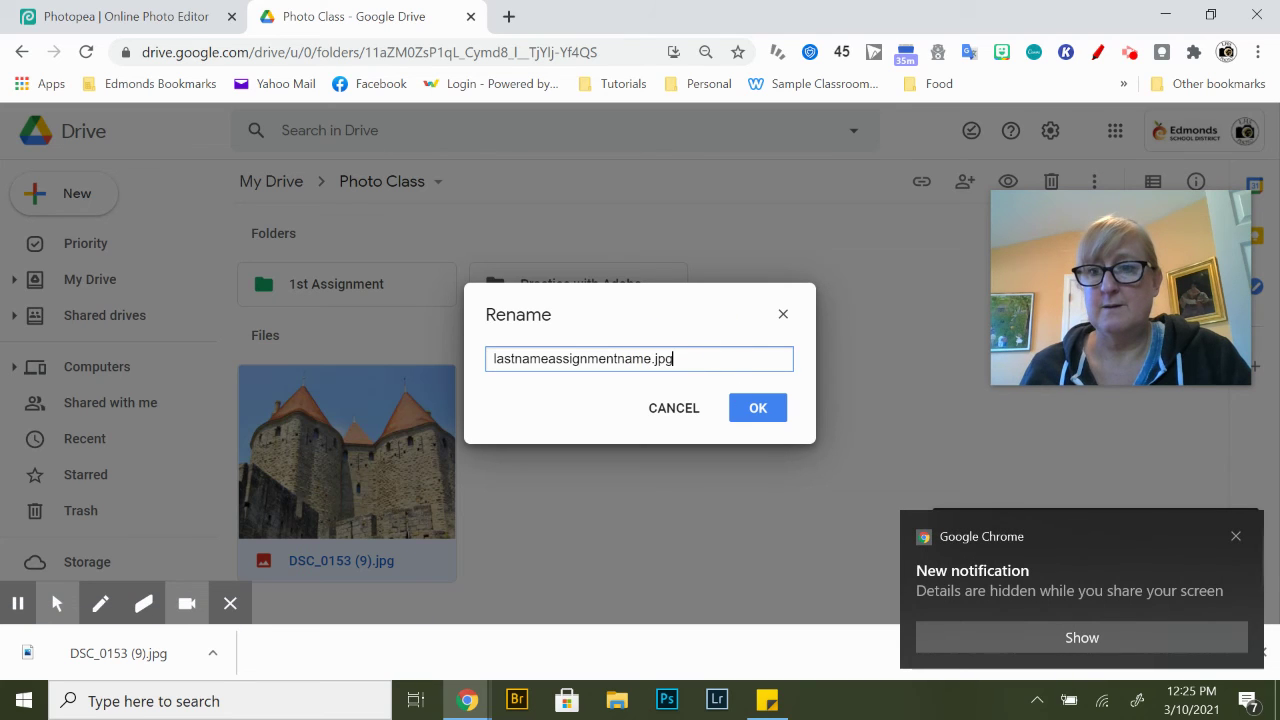
click(1236, 538)
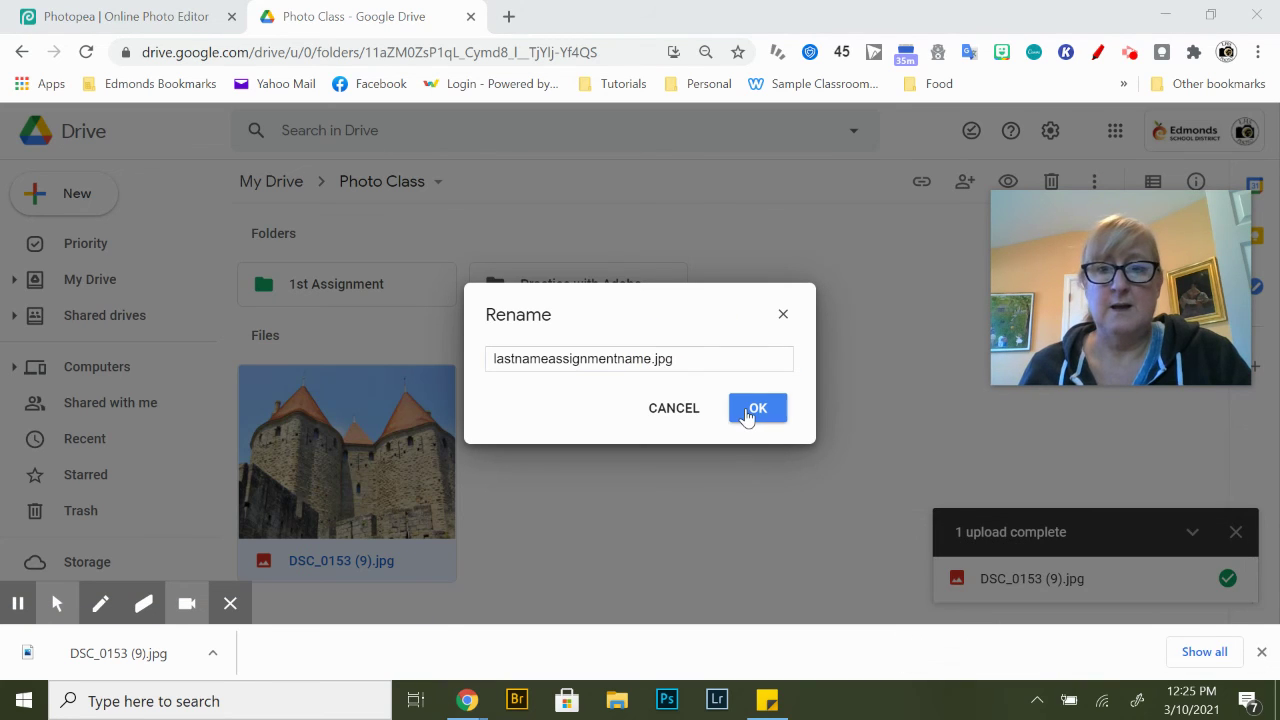
click(750, 410)
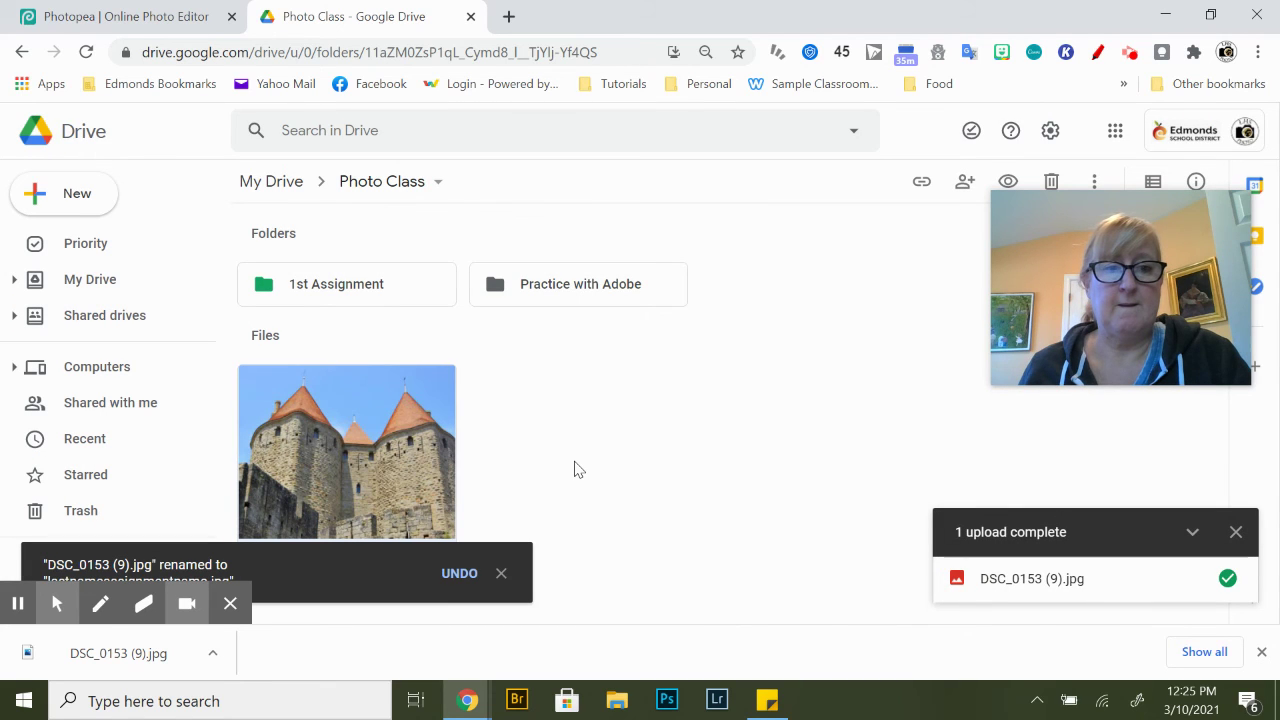
click(500, 573)
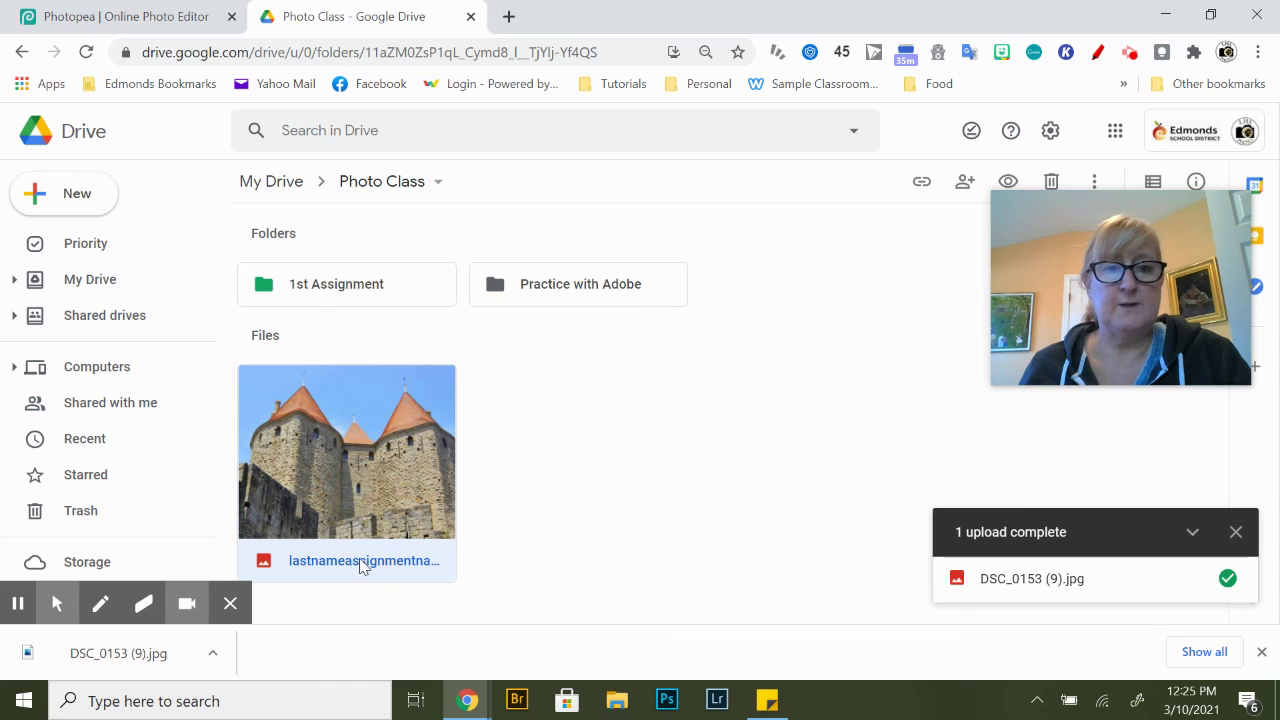